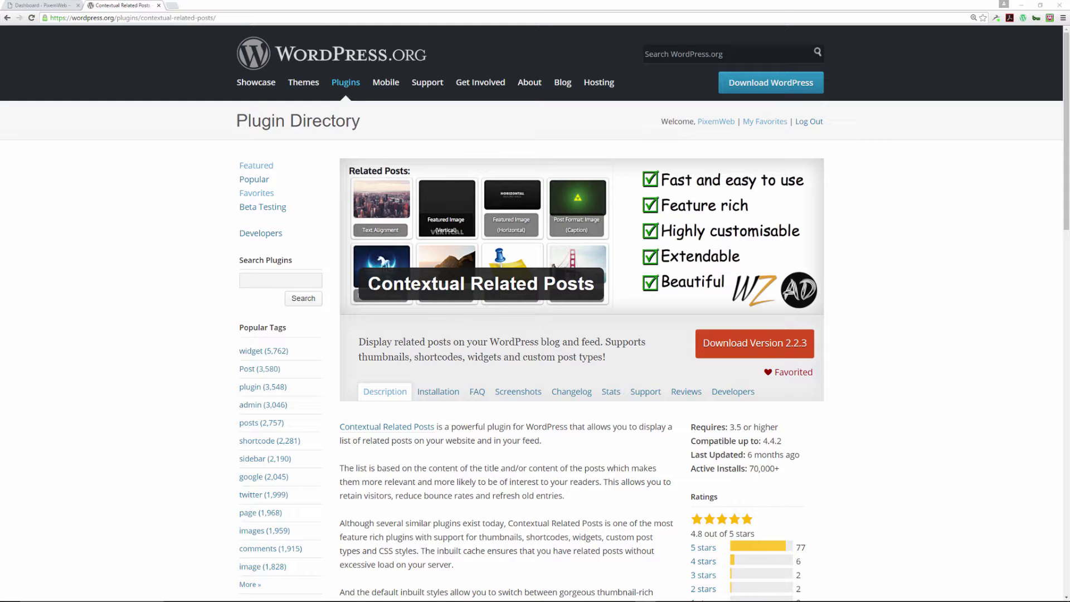
Step: Look through the plugin page, then copy the name 'Contextual Related Posts' from its banner heading
{"action": "scroll", "coordinate": [360, 399], "scroll_direction": "down", "scroll_amount": 2}
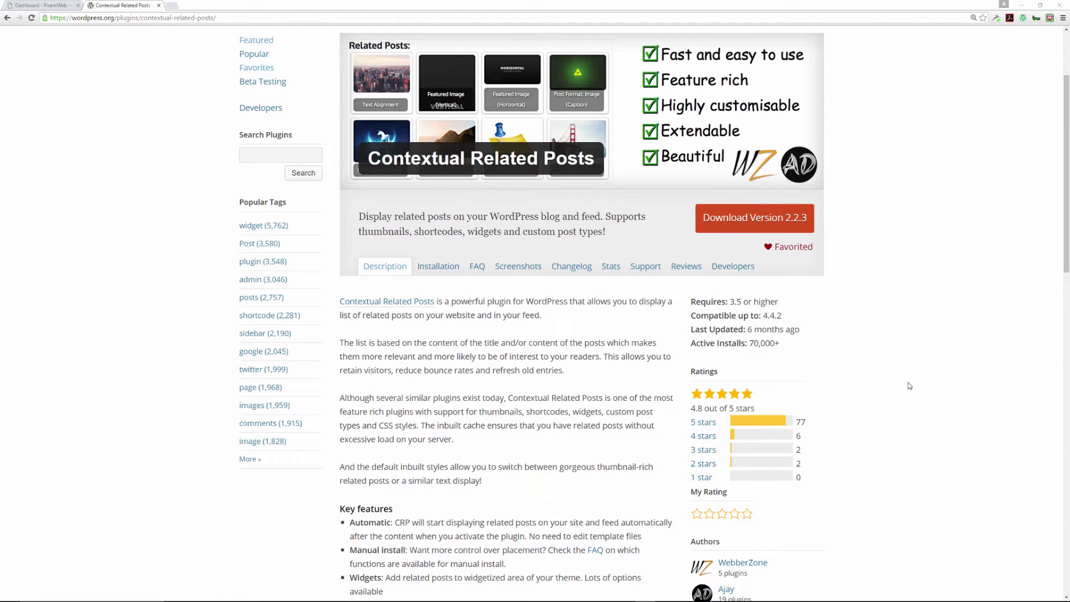
{"action": "scroll", "coordinate": [909, 385], "scroll_direction": "down", "scroll_amount": 3}
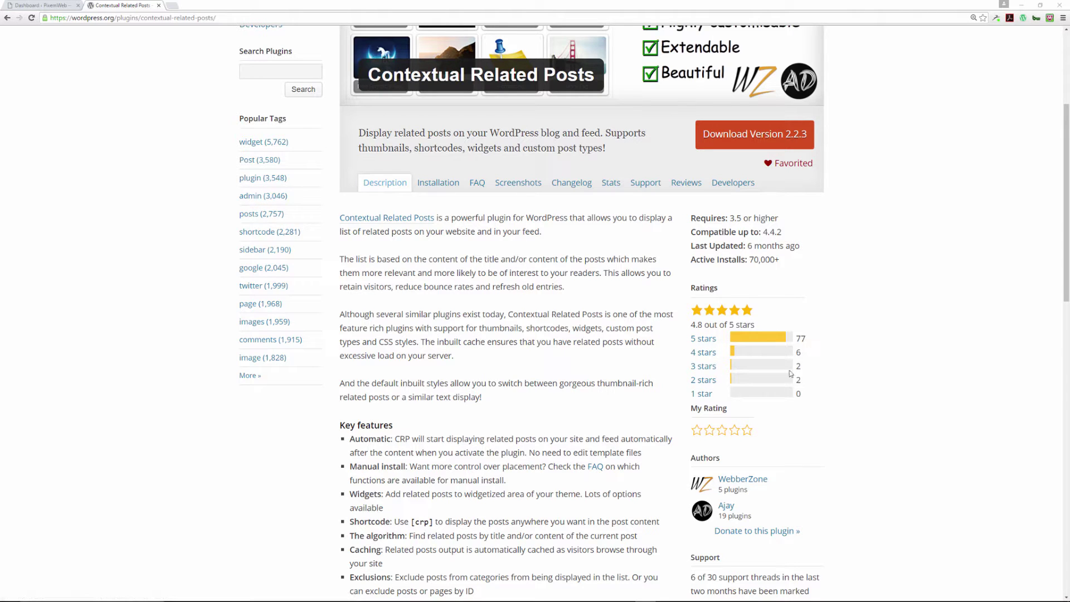
{"action": "scroll", "coordinate": [844, 354], "scroll_direction": "down", "scroll_amount": 3}
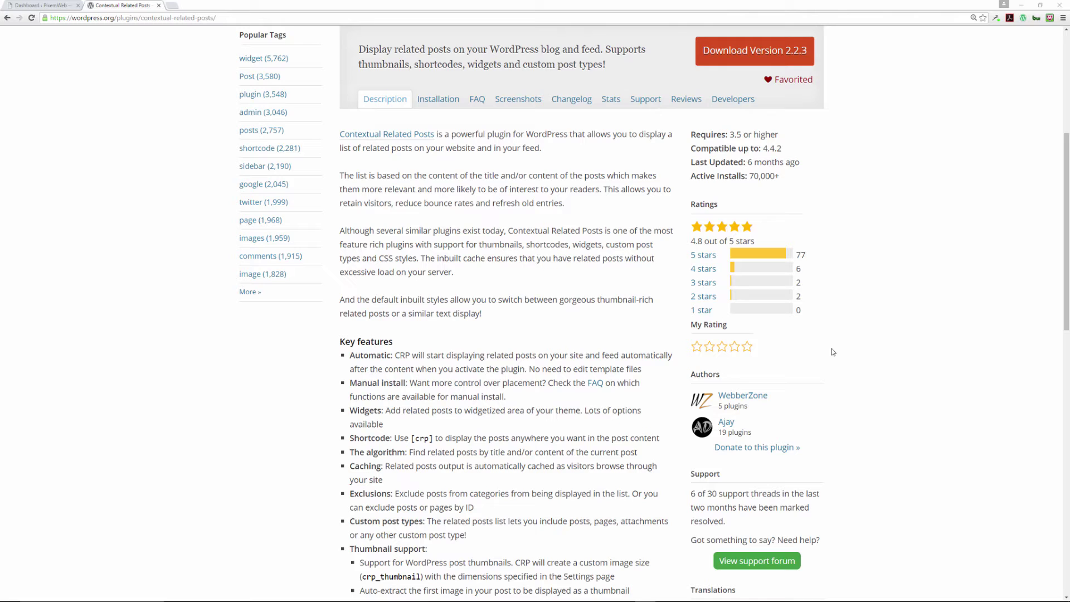
{"action": "scroll", "coordinate": [473, 301], "scroll_direction": "down", "scroll_amount": 3}
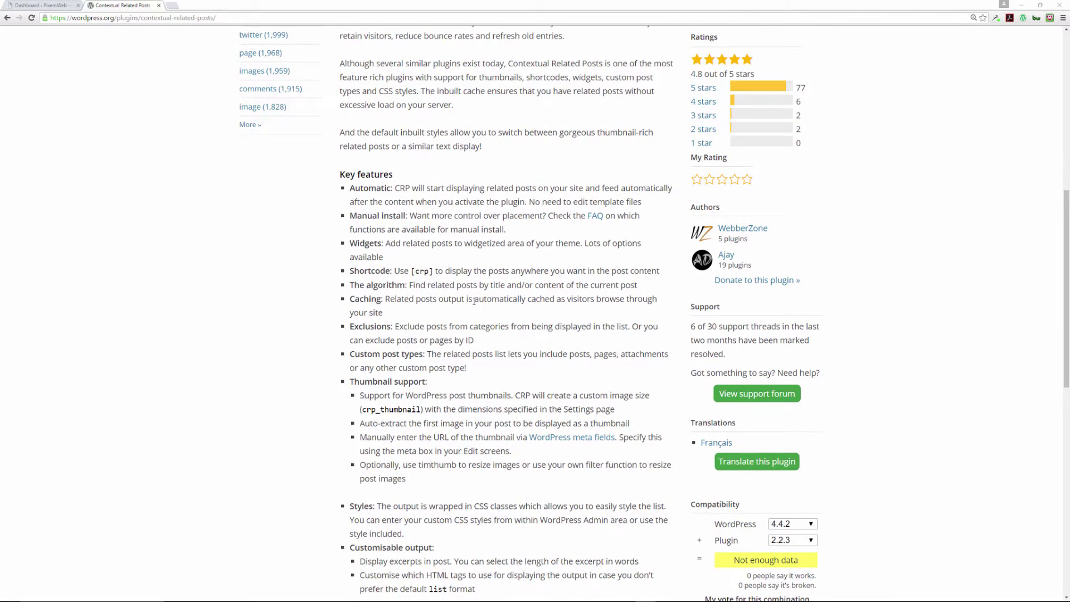
{"action": "scroll", "coordinate": [473, 301], "scroll_direction": "down", "scroll_amount": 3}
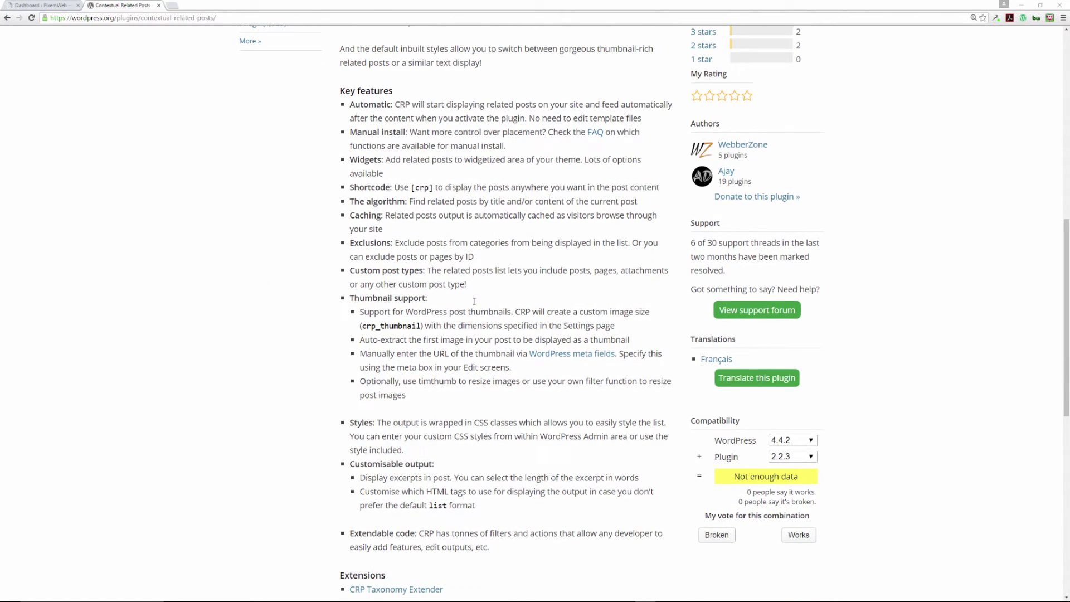
{"action": "scroll", "coordinate": [474, 301], "scroll_direction": "down", "scroll_amount": 3}
{"action": "scroll", "coordinate": [473, 301], "scroll_direction": "up", "scroll_amount": 10}
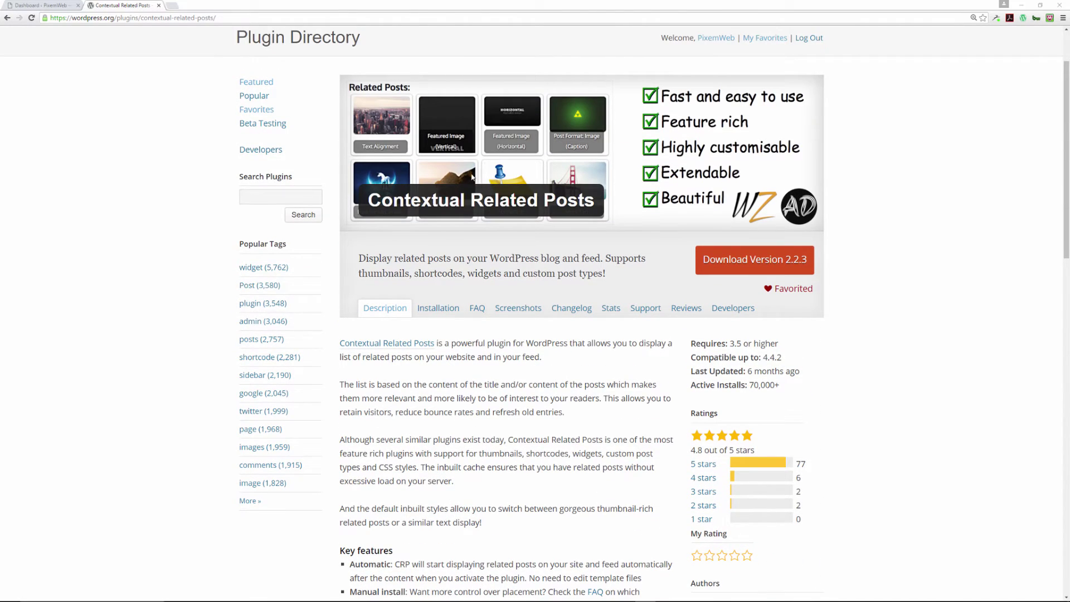
{"action": "left_click_drag", "start_coordinate": [369, 200], "coordinate": [595, 201]}
{"action": "key", "text": "ctrl+c"}
{"action": "left_click", "coordinate": [602, 207]}
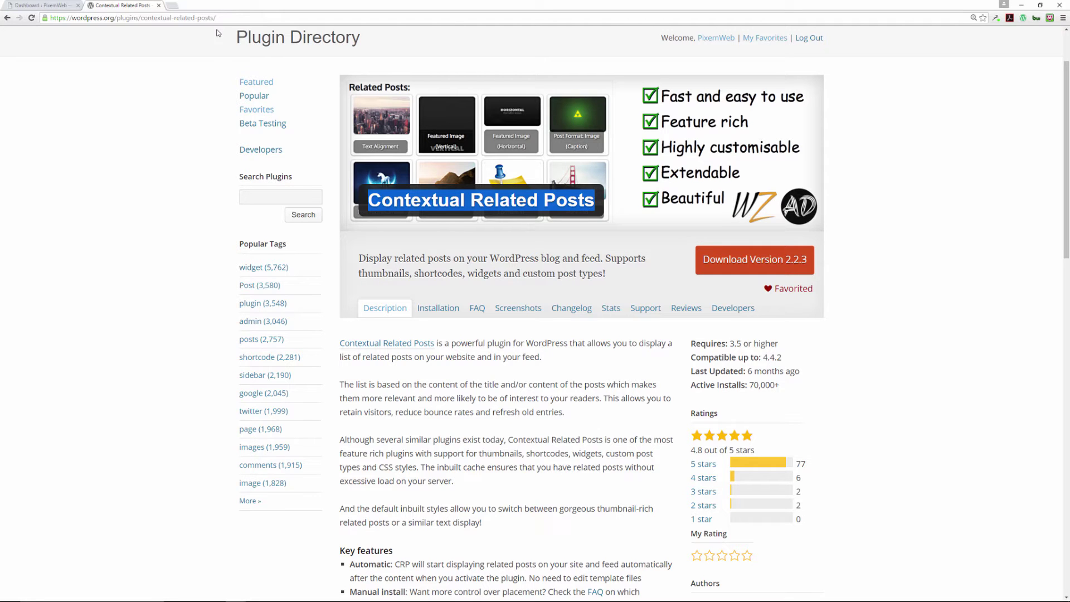
Step: From the admin dashboard, search Add Plugins for the pasted name 'Contextual Related Posts'
{"action": "left_click", "coordinate": [35, 6]}
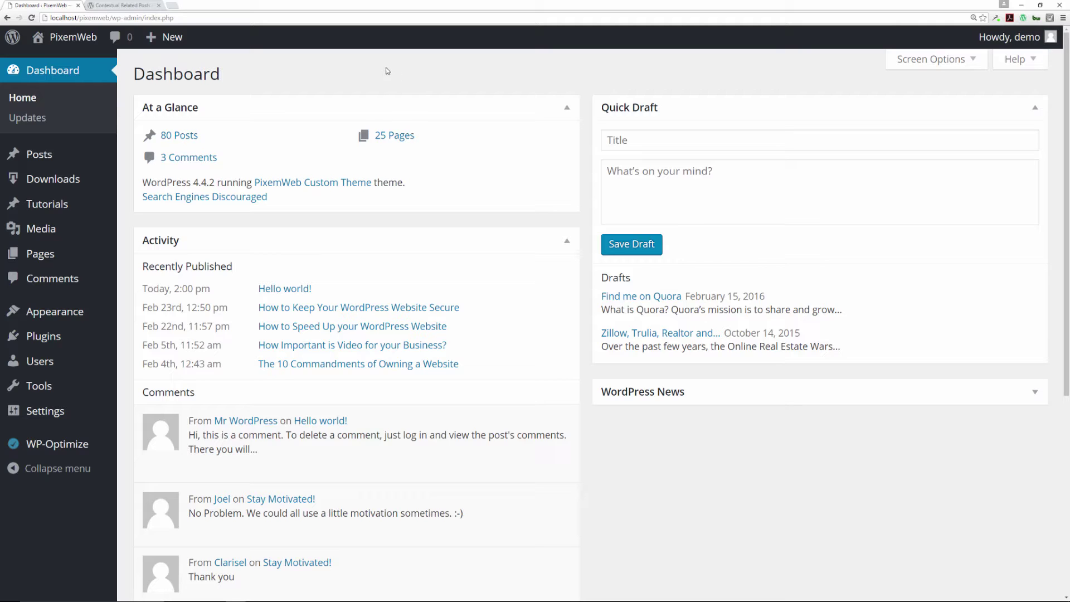
{"action": "mouse_move", "coordinate": [49, 337]}
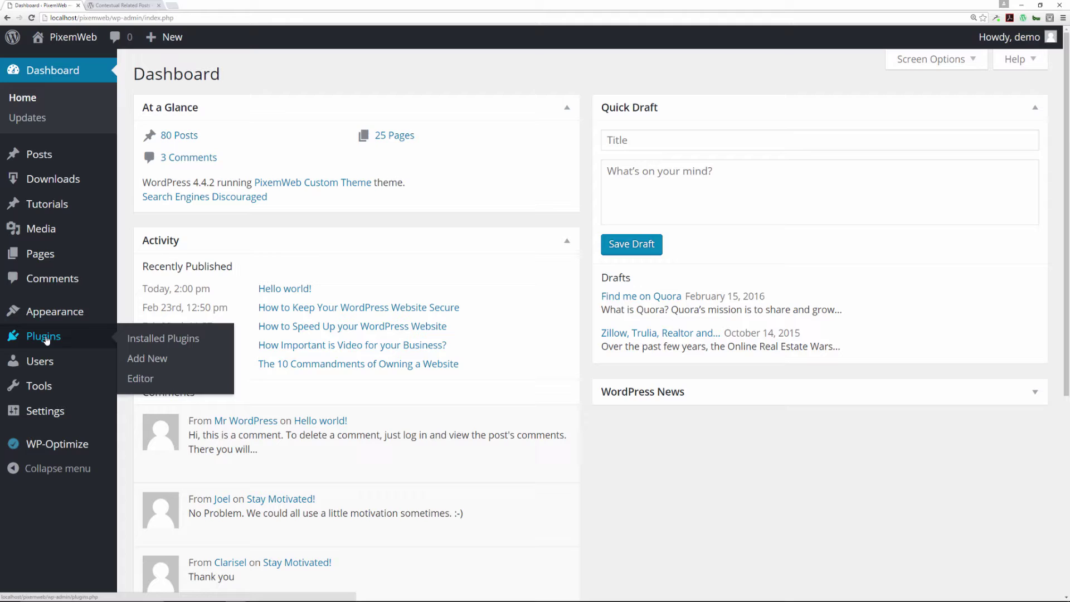
{"action": "left_click", "coordinate": [146, 358]}
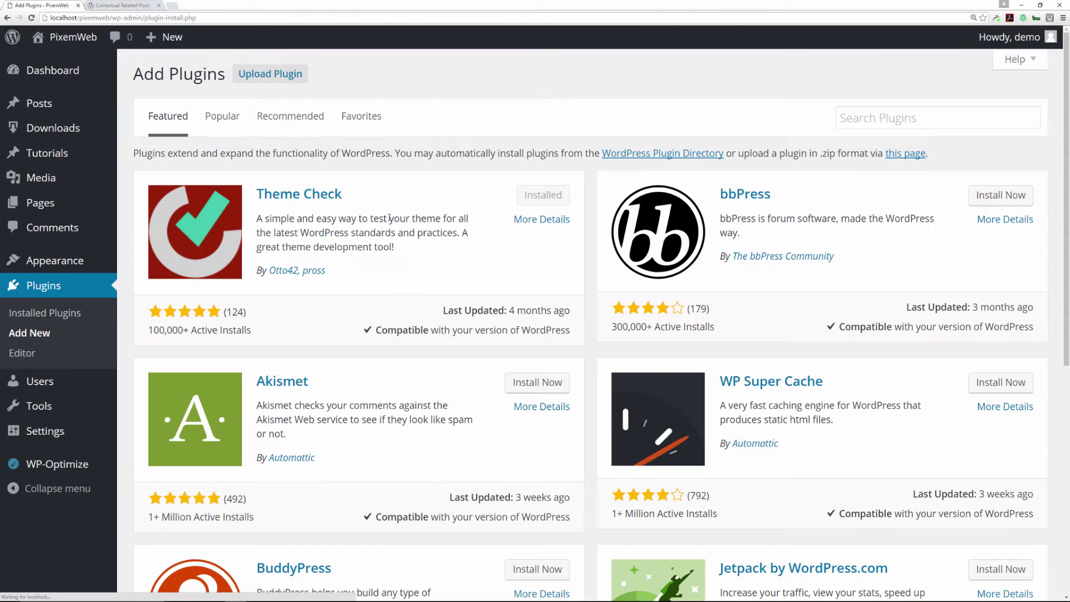
{"action": "left_click", "coordinate": [920, 117]}
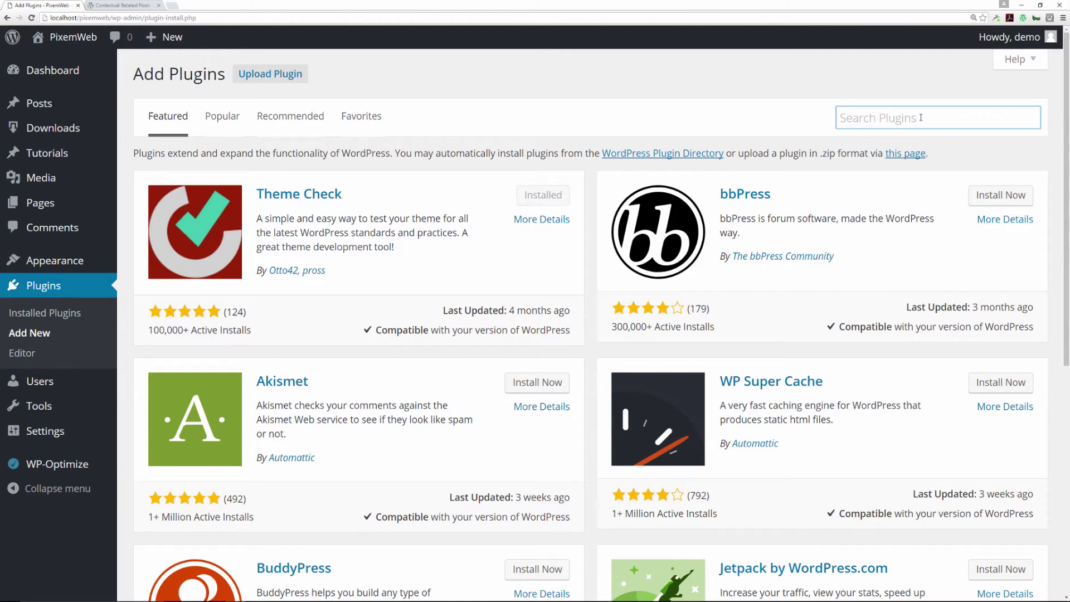
{"action": "key", "text": "ctrl+v"}
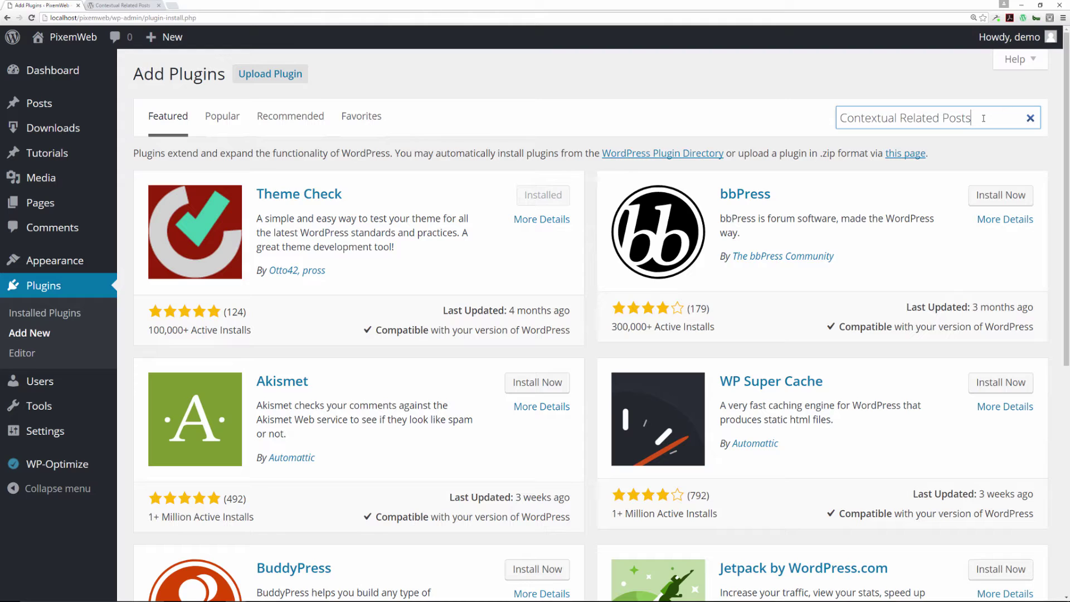
{"action": "key", "text": "Return"}
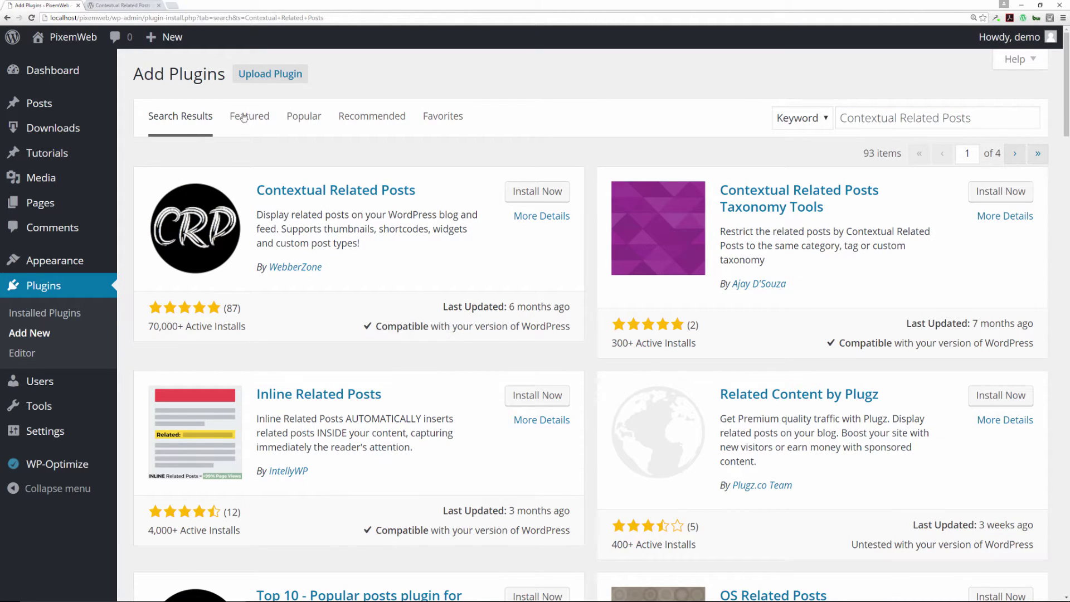
Step: Install and activate Contextual Related Posts 2.2.3 from the search results
{"action": "left_click", "coordinate": [107, 9]}
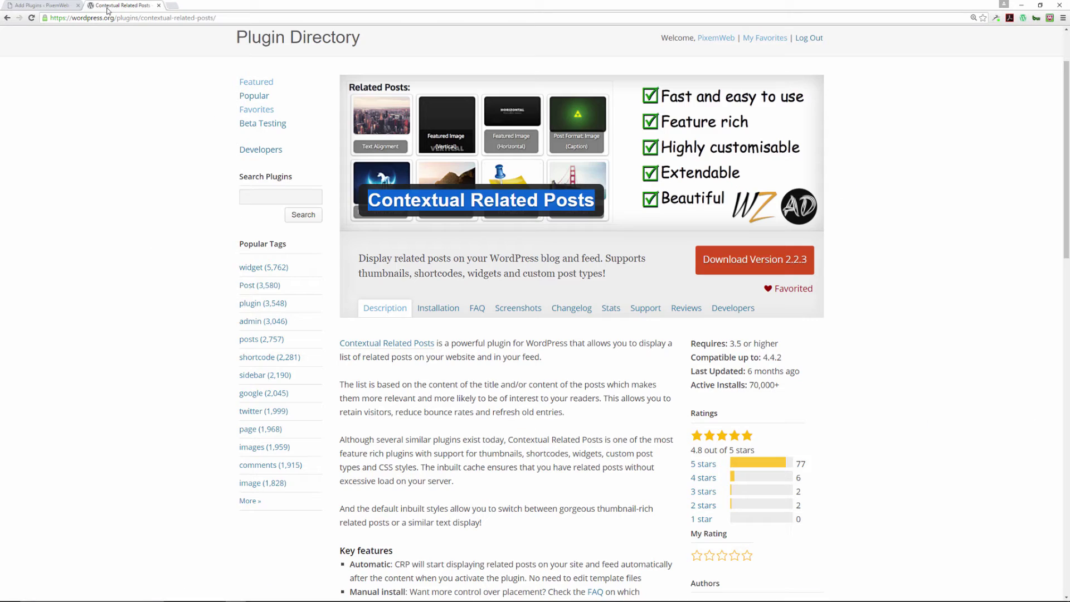
{"action": "left_click", "coordinate": [34, 6]}
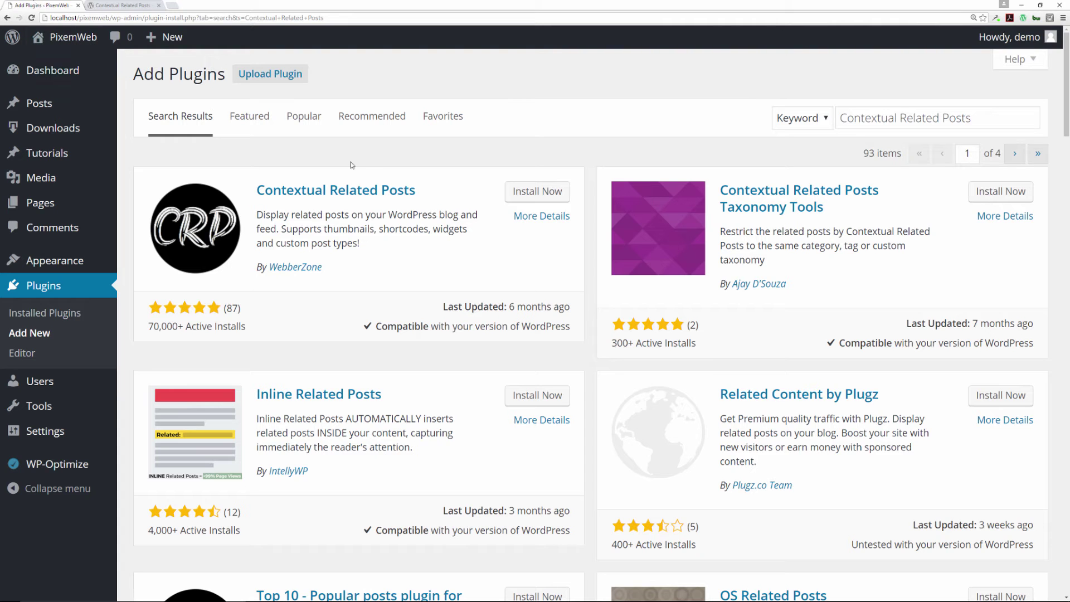
{"action": "left_click", "coordinate": [532, 193]}
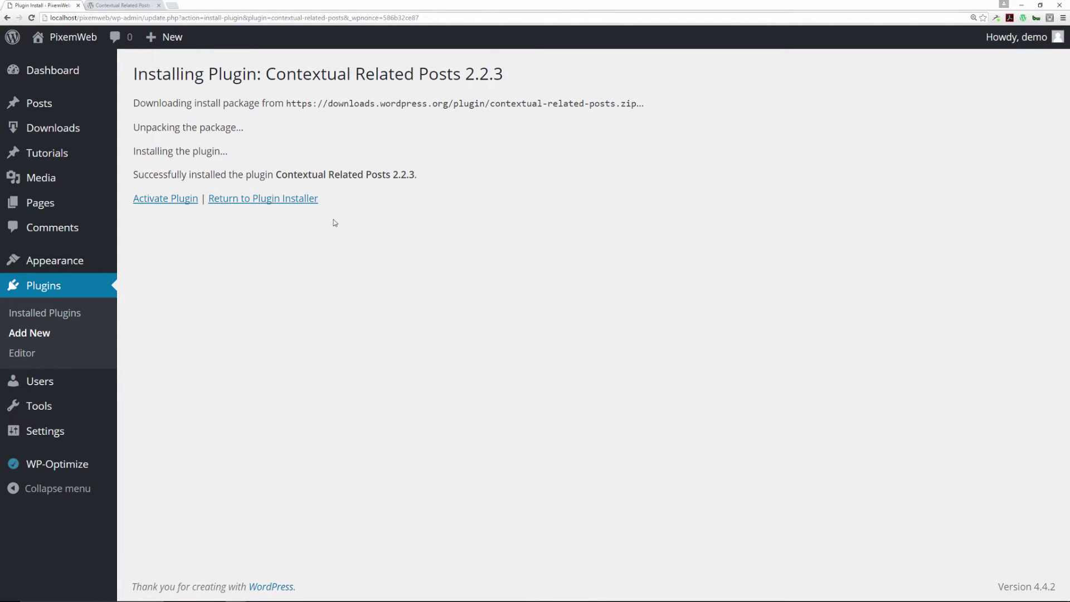
{"action": "left_click", "coordinate": [175, 203]}
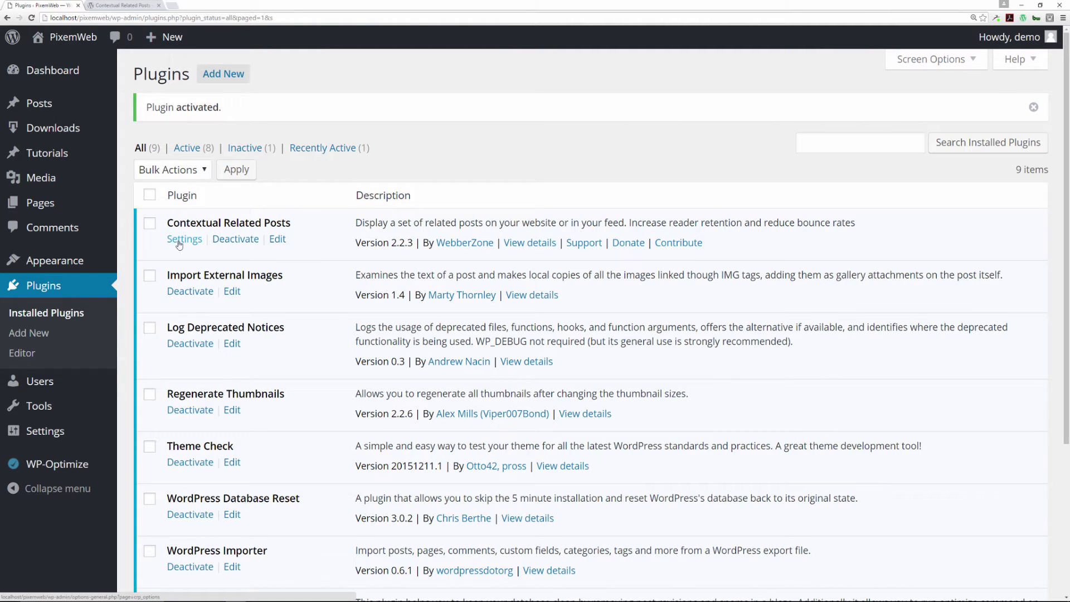
{"action": "mouse_move", "coordinate": [50, 437]}
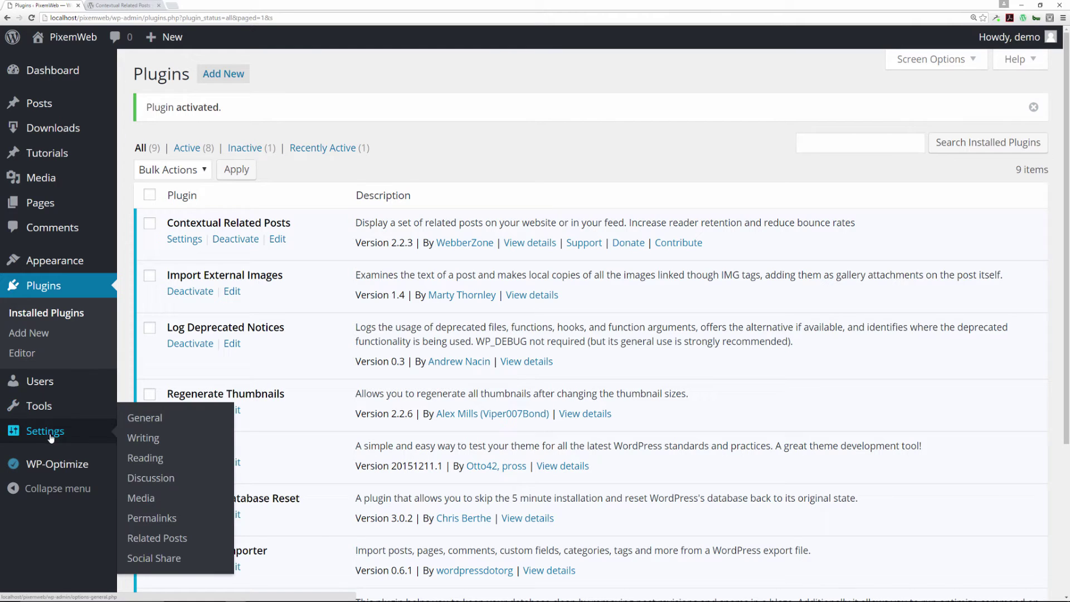
Step: Open Settings > Related Posts and scroll from General options down to List tuning options
{"action": "left_click", "coordinate": [171, 537]}
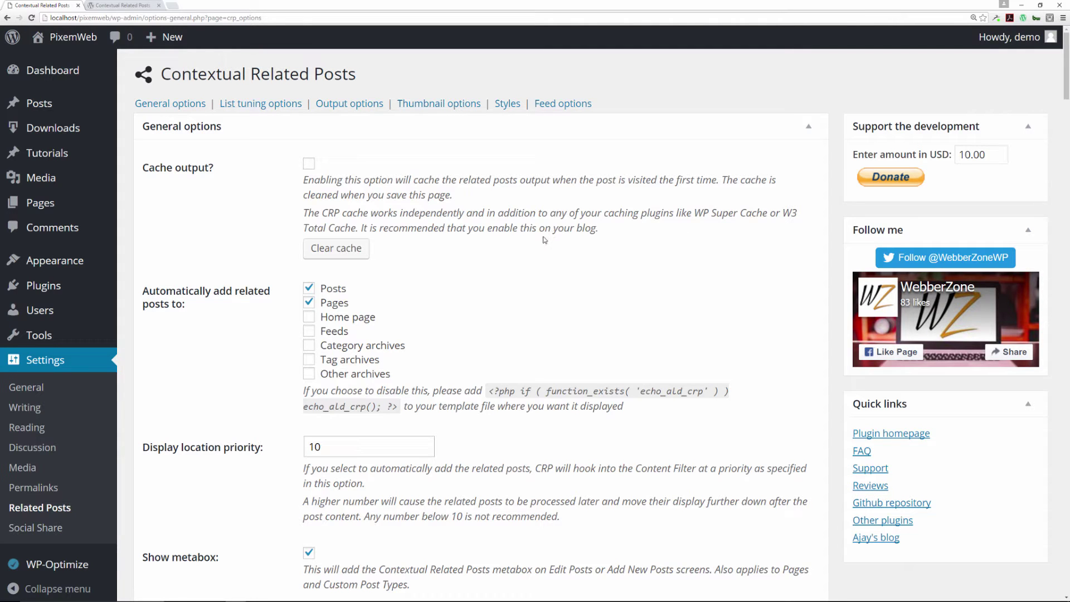
{"action": "scroll", "coordinate": [545, 240], "scroll_direction": "down", "scroll_amount": 3}
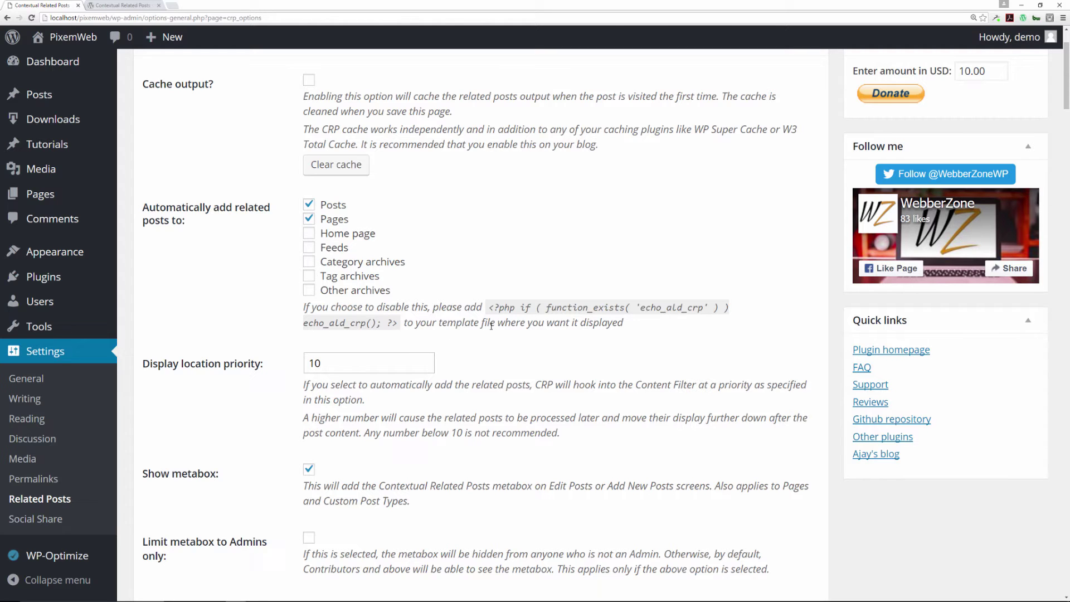
{"action": "scroll", "coordinate": [491, 325], "scroll_direction": "down", "scroll_amount": 2}
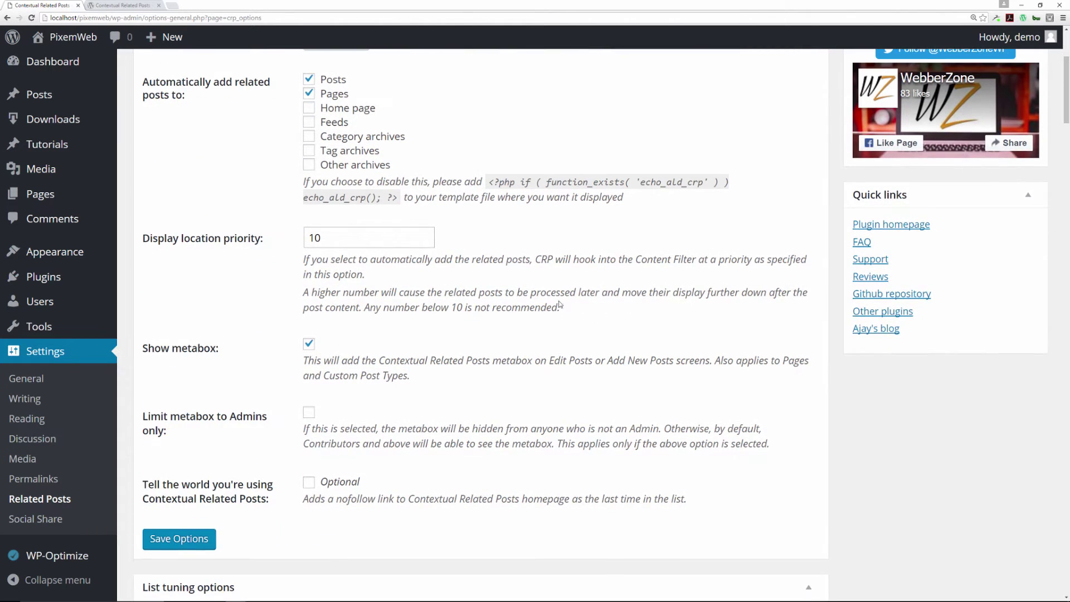
{"action": "scroll", "coordinate": [517, 287], "scroll_direction": "down", "scroll_amount": 2}
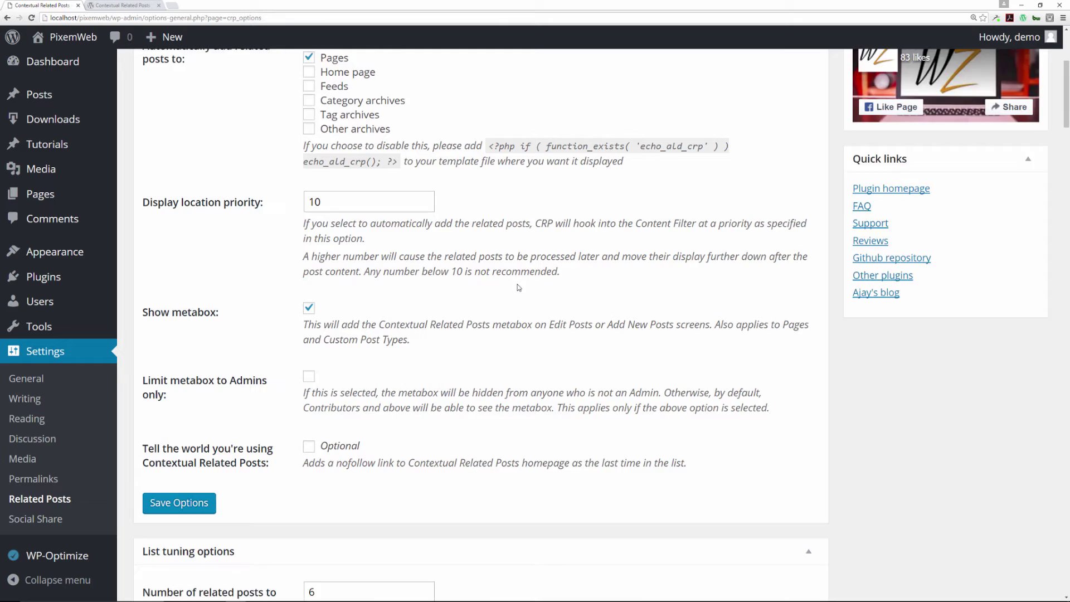
{"action": "scroll", "coordinate": [419, 295], "scroll_direction": "down", "scroll_amount": 2}
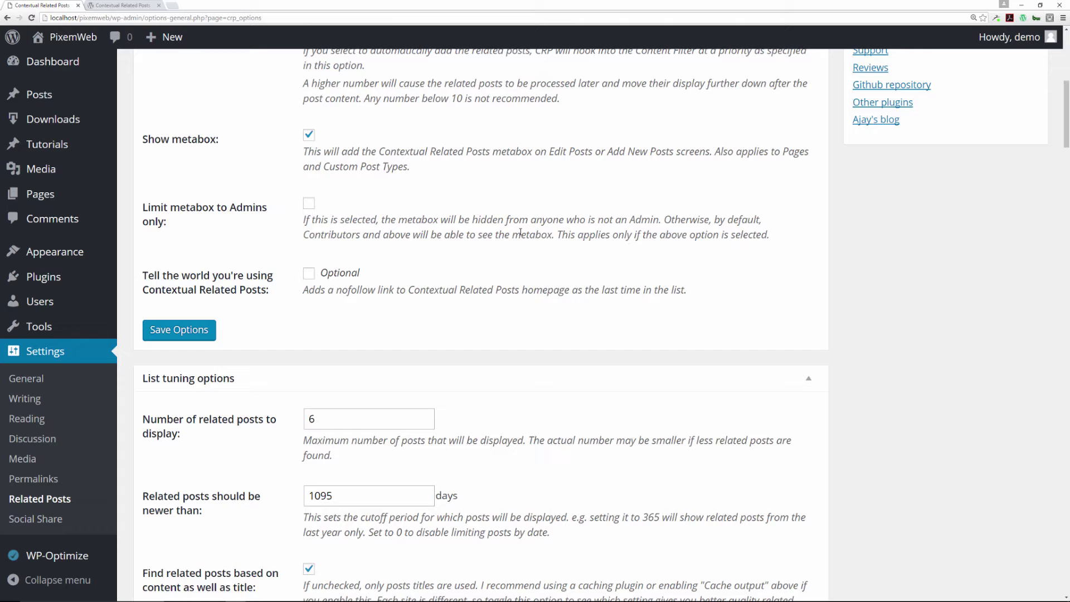
{"action": "scroll", "coordinate": [520, 233], "scroll_direction": "down", "scroll_amount": 2}
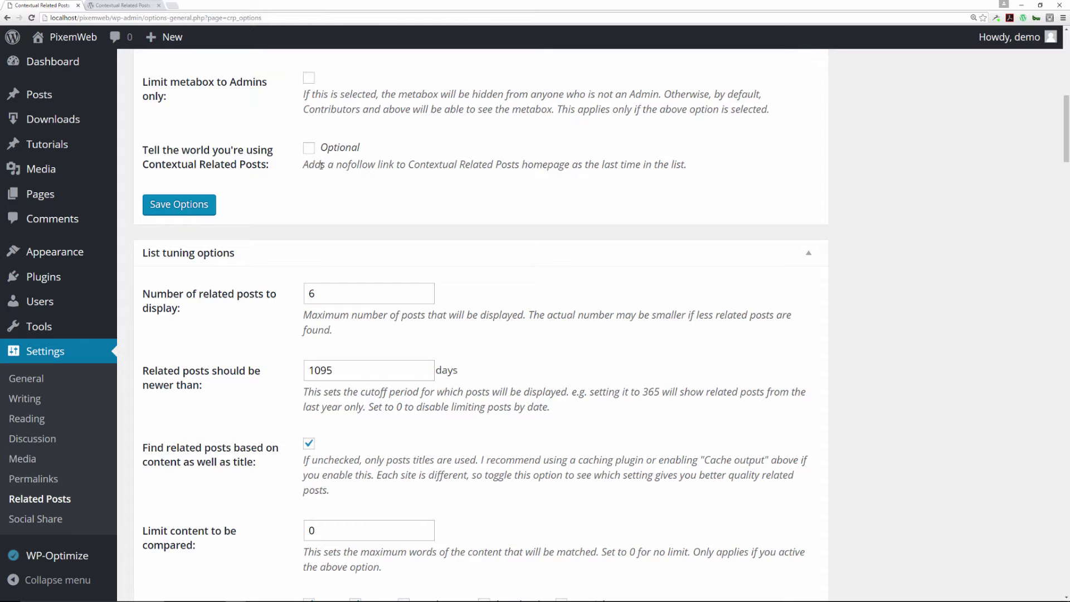
{"action": "scroll", "coordinate": [508, 167], "scroll_direction": "down", "scroll_amount": 1}
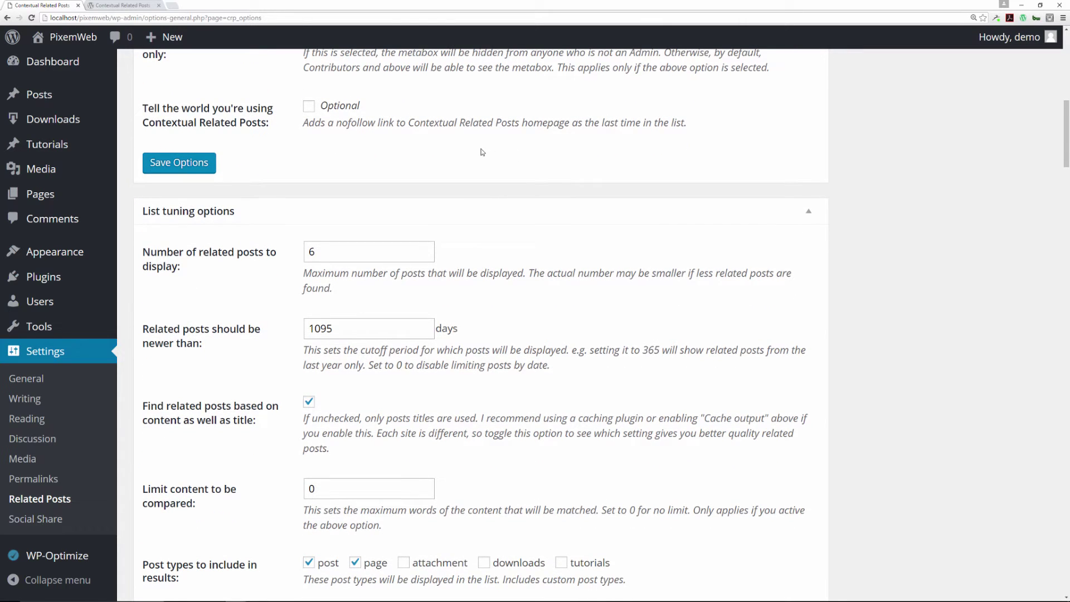
{"action": "scroll", "coordinate": [508, 161], "scroll_direction": "down", "scroll_amount": 2}
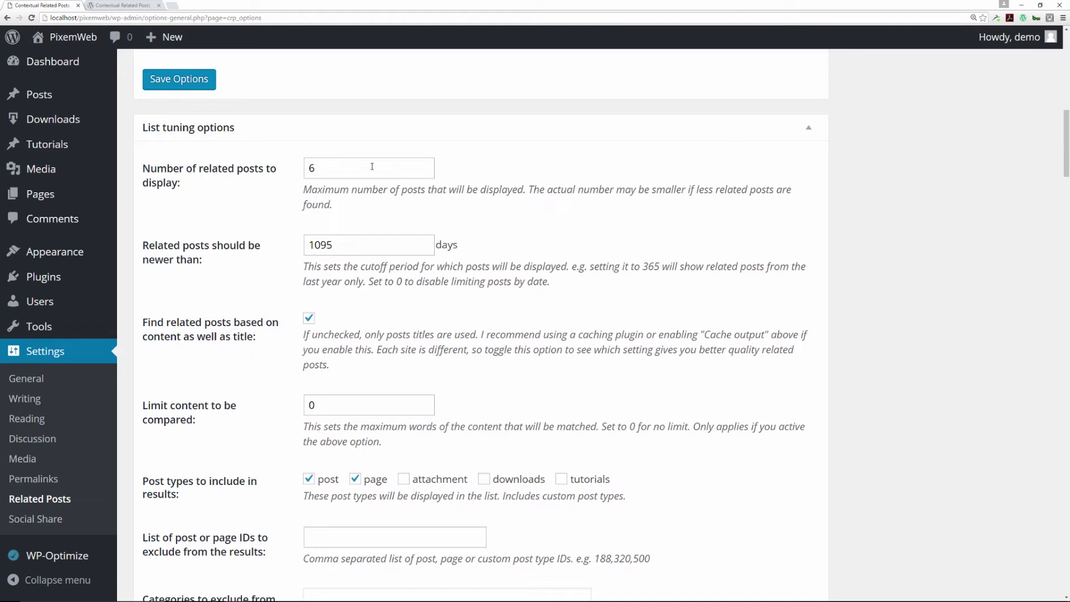
{"action": "scroll", "coordinate": [257, 234], "scroll_direction": "down", "scroll_amount": 1}
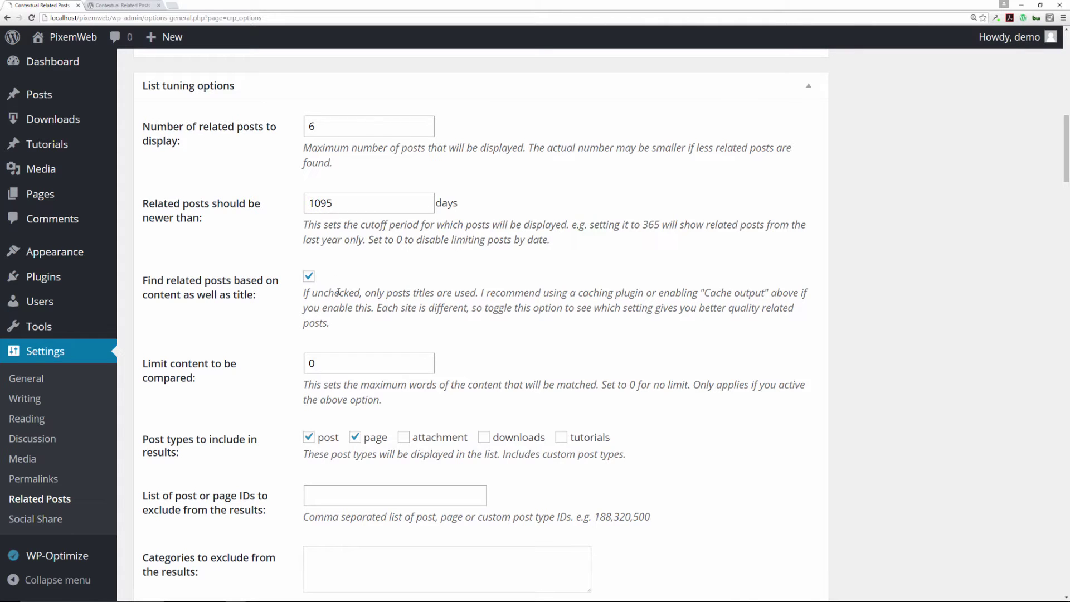
{"action": "scroll", "coordinate": [338, 292], "scroll_direction": "down", "scroll_amount": 2}
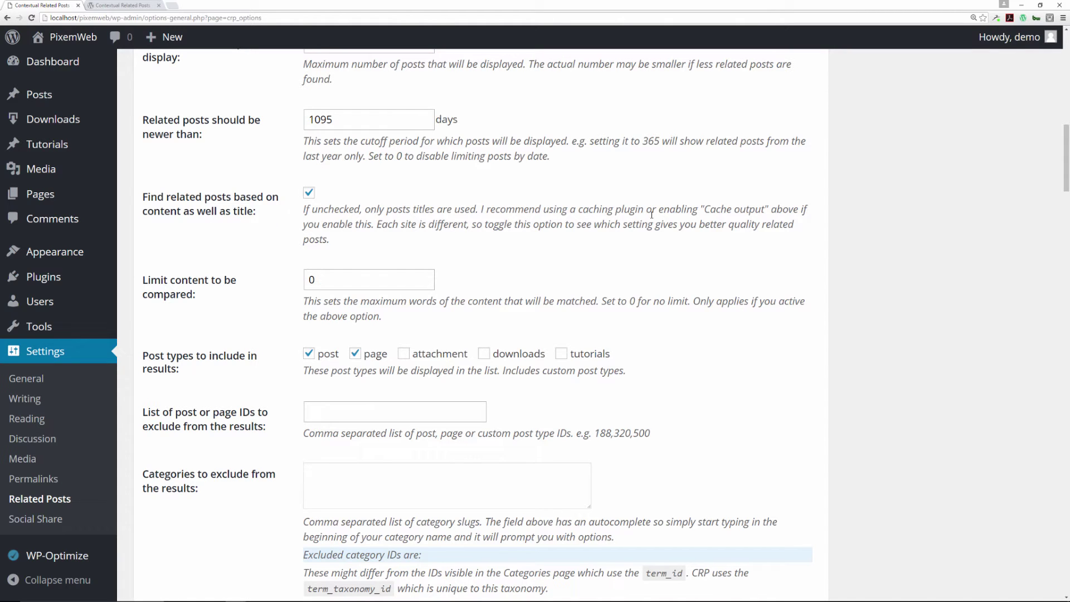
{"action": "scroll", "coordinate": [628, 250], "scroll_direction": "down", "scroll_amount": 2}
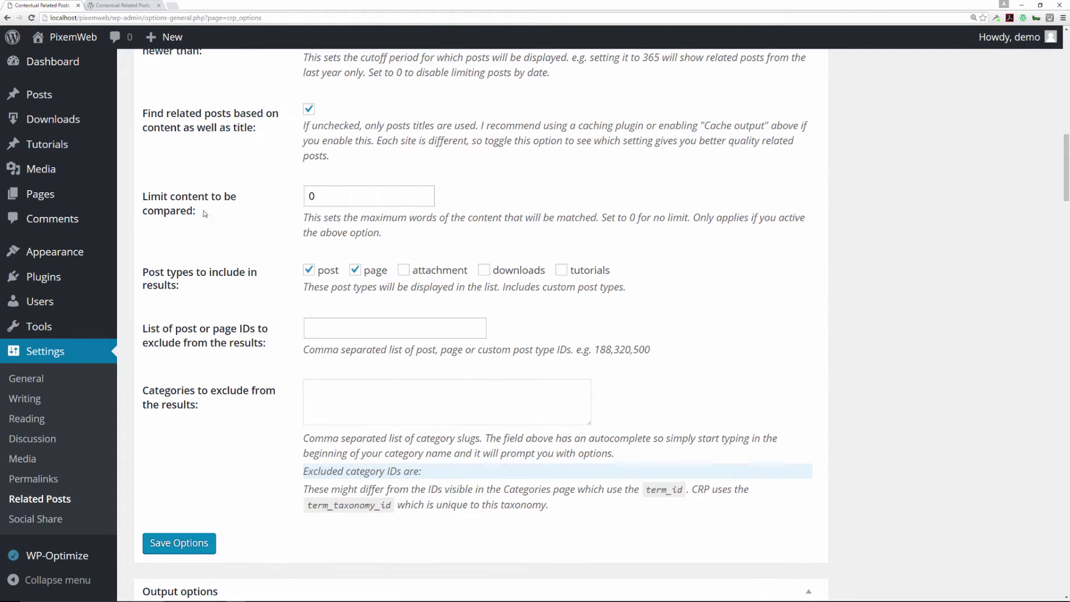
{"action": "scroll", "coordinate": [301, 215], "scroll_direction": "down", "scroll_amount": 2}
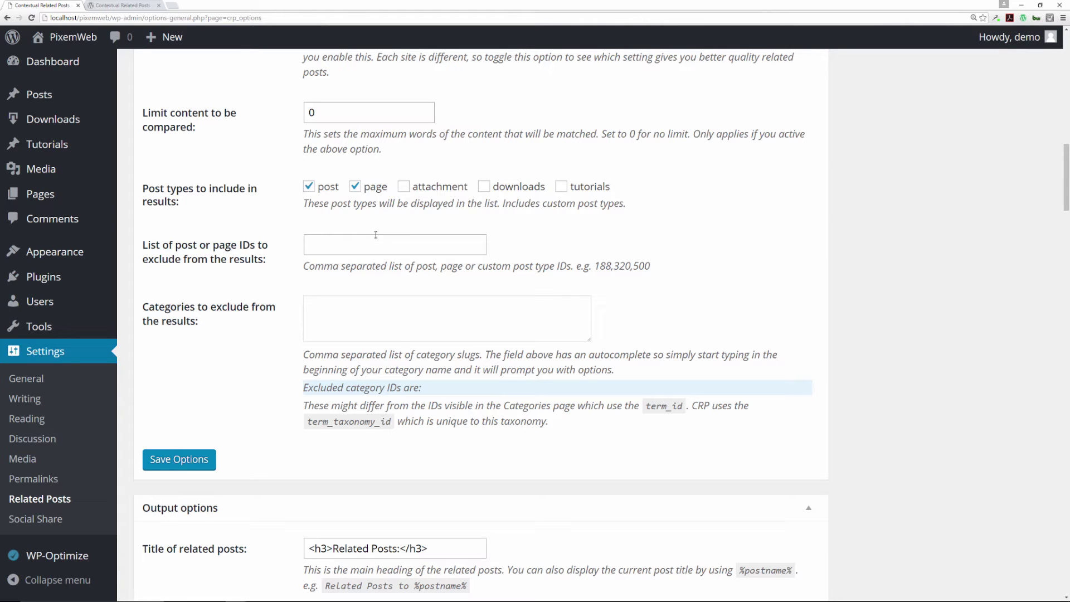
{"action": "scroll", "coordinate": [335, 243], "scroll_direction": "down", "scroll_amount": 1}
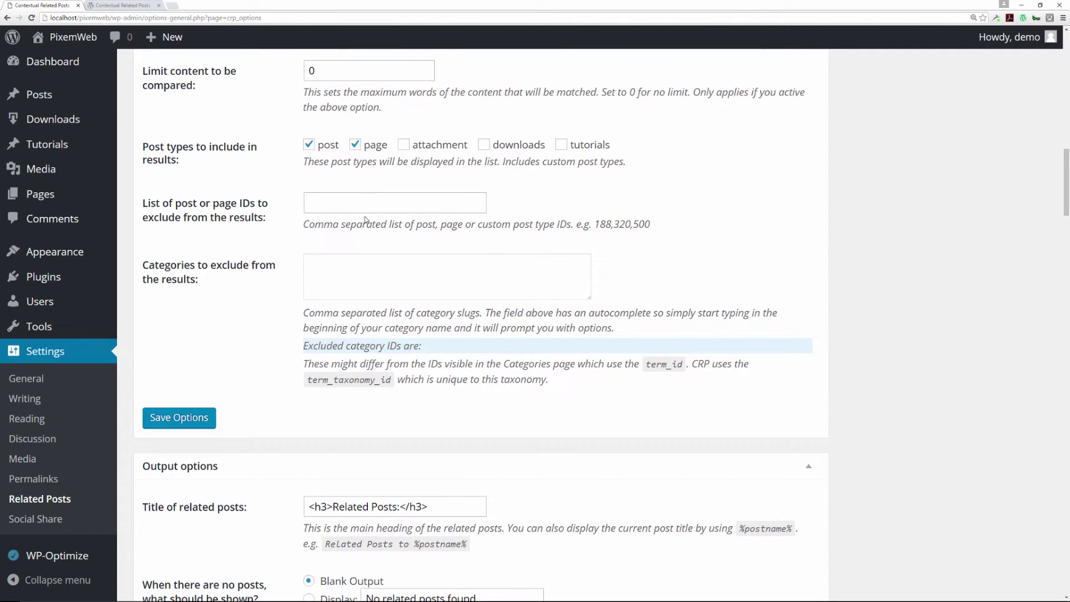
{"action": "scroll", "coordinate": [221, 227], "scroll_direction": "down", "scroll_amount": 5}
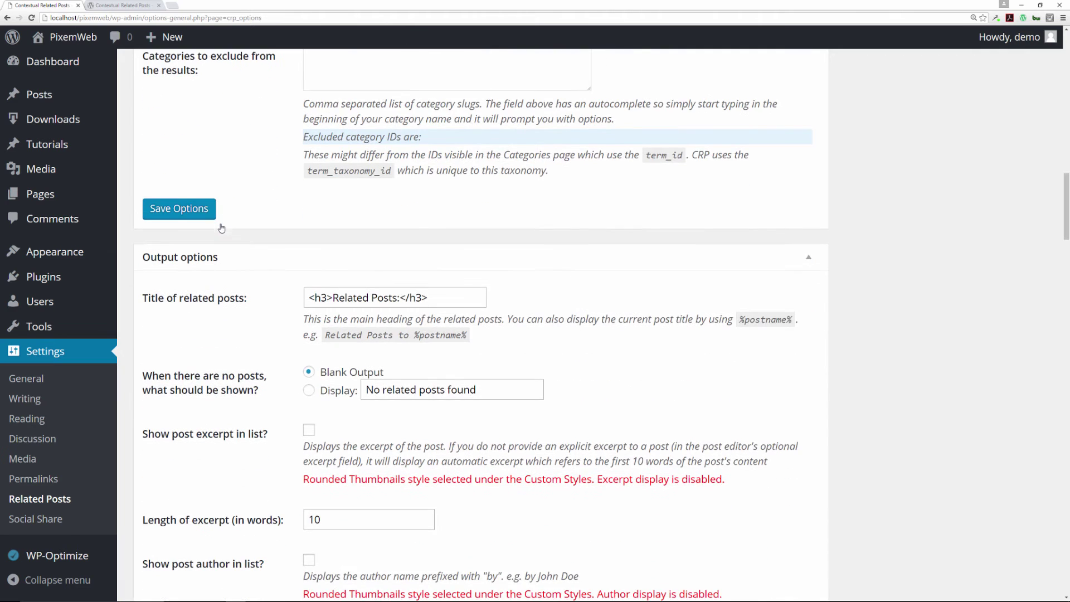
{"action": "scroll", "coordinate": [221, 228], "scroll_direction": "down", "scroll_amount": 4}
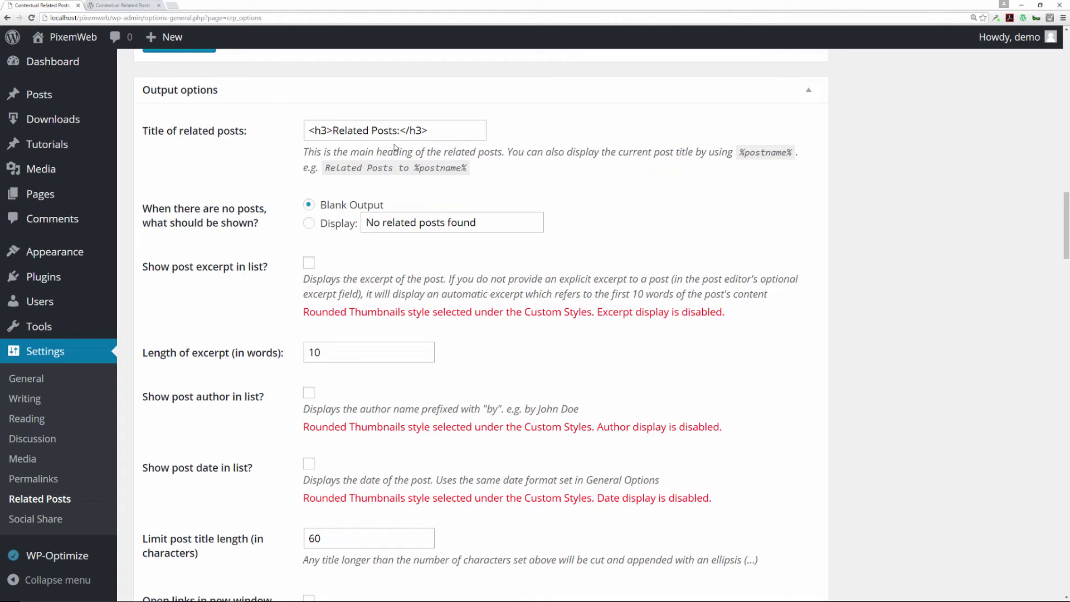
{"action": "scroll", "coordinate": [223, 234], "scroll_direction": "down", "scroll_amount": 2}
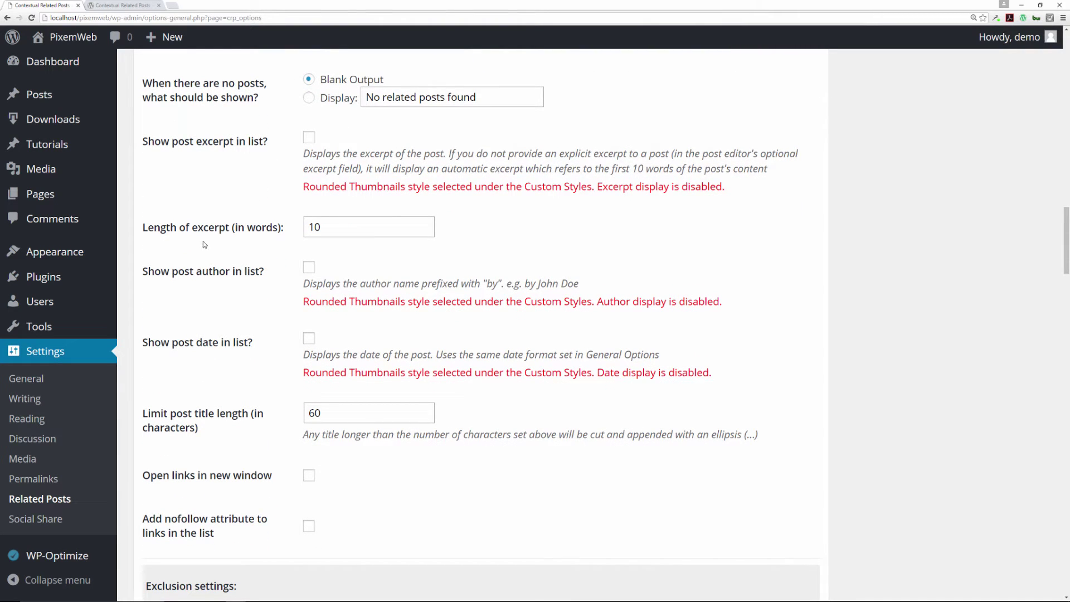
{"action": "scroll", "coordinate": [223, 265], "scroll_direction": "down", "scroll_amount": 1}
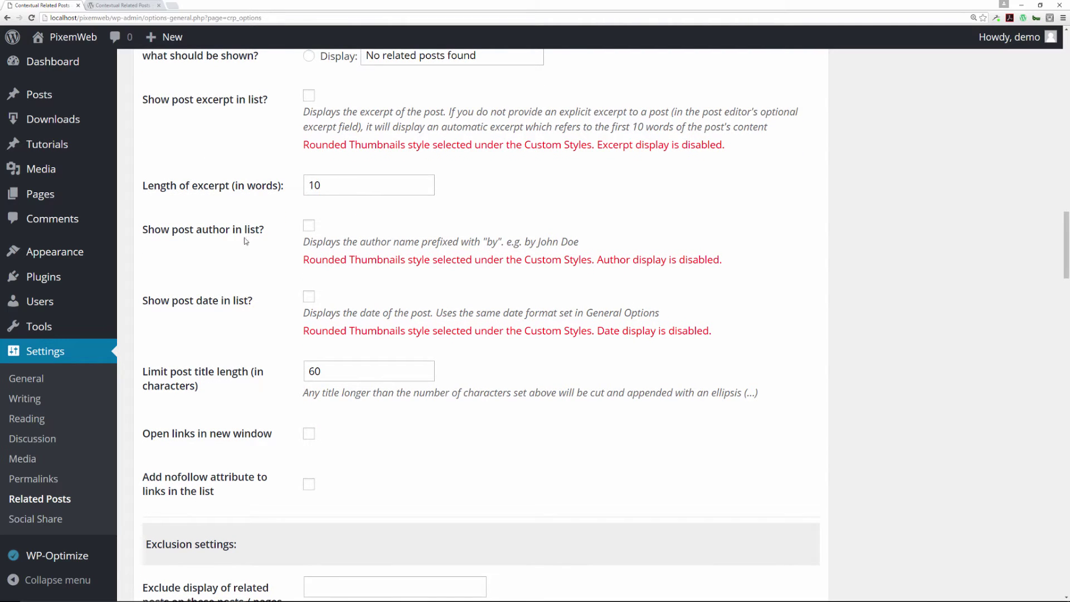
{"action": "scroll", "coordinate": [226, 267], "scroll_direction": "down", "scroll_amount": 3}
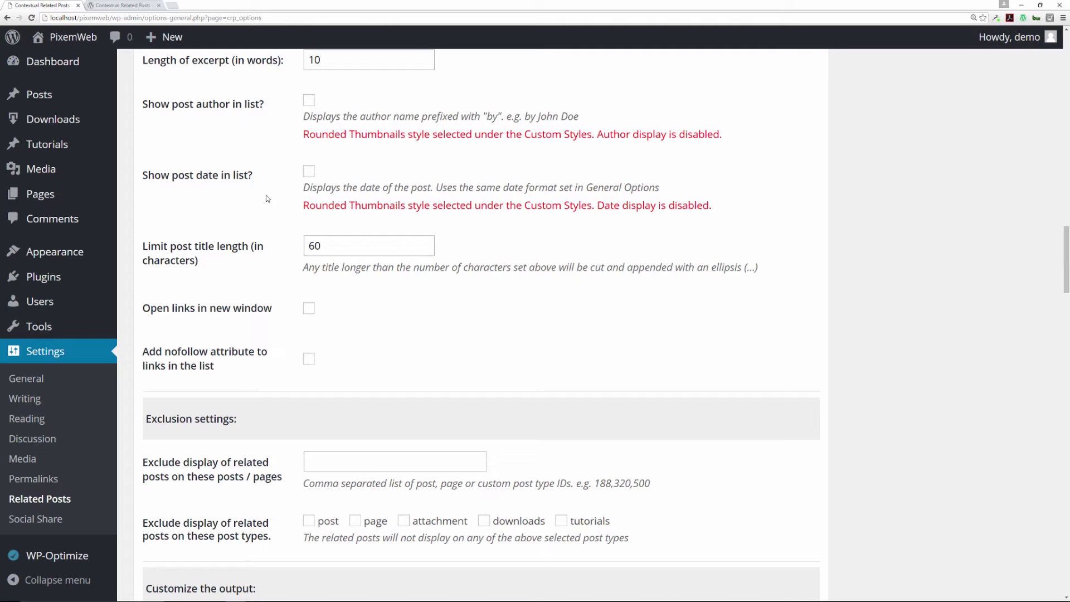
{"action": "scroll", "coordinate": [266, 343], "scroll_direction": "down", "scroll_amount": 1}
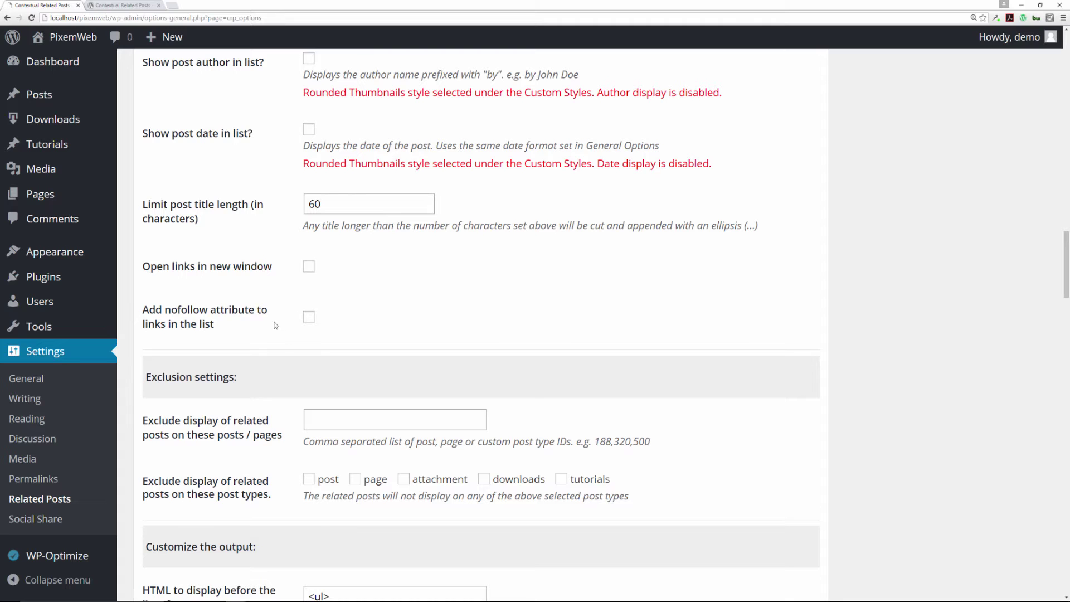
{"action": "scroll", "coordinate": [224, 330], "scroll_direction": "down", "scroll_amount": 2}
{"action": "scroll", "coordinate": [223, 330], "scroll_direction": "down", "scroll_amount": 5}
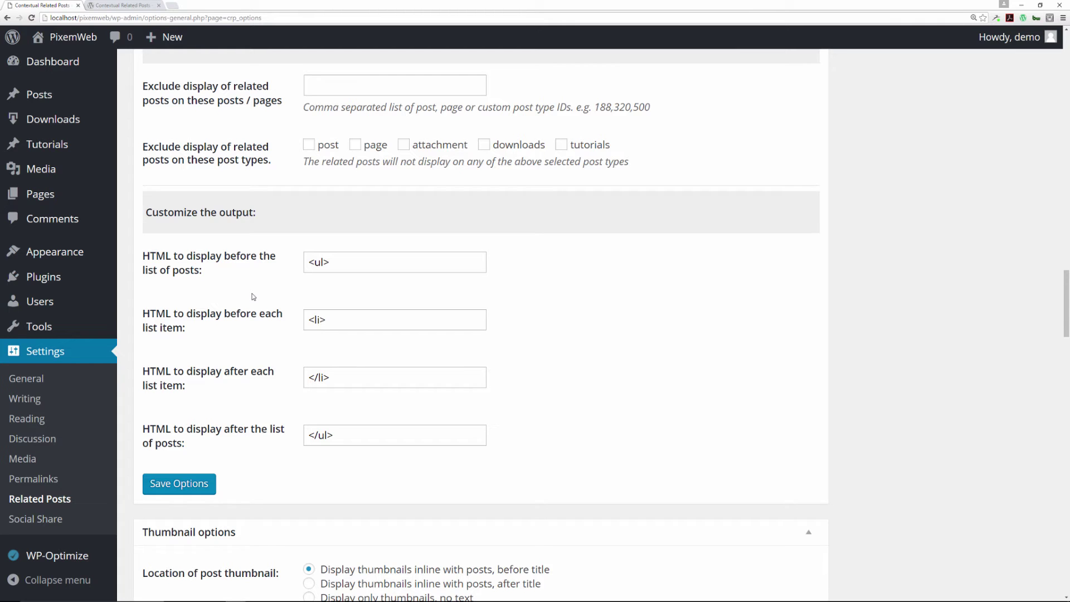
{"action": "scroll", "coordinate": [254, 296], "scroll_direction": "down", "scroll_amount": 5}
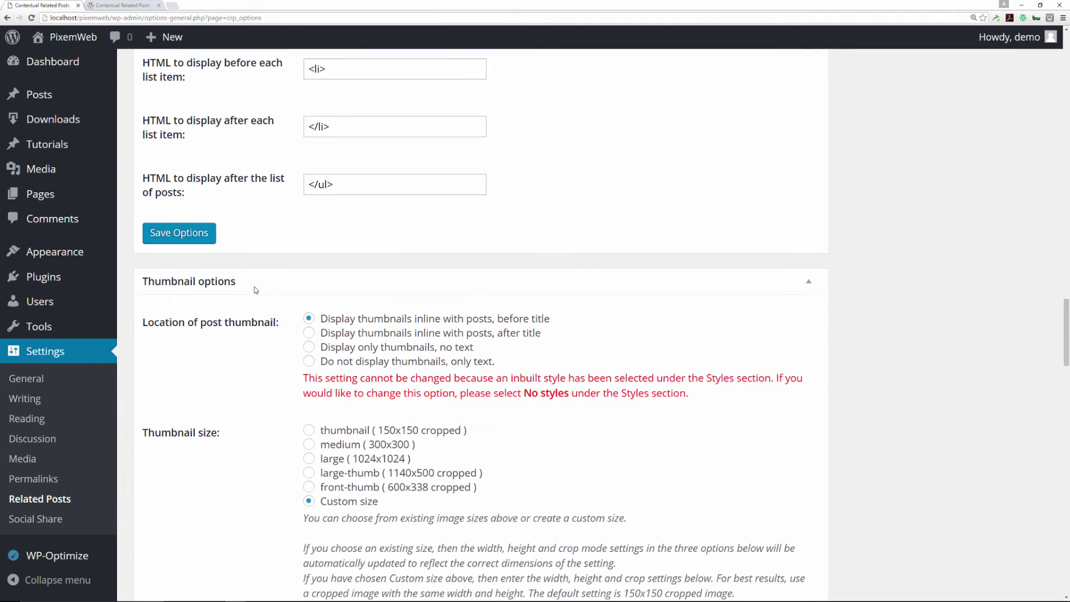
{"action": "scroll", "coordinate": [313, 237], "scroll_direction": "up", "scroll_amount": 2}
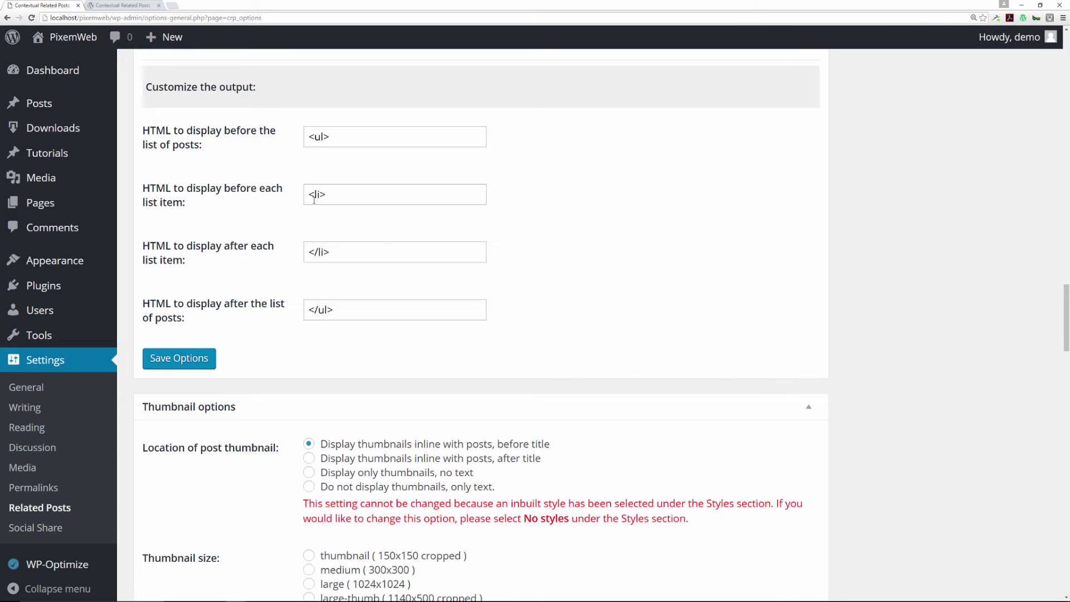
{"action": "scroll", "coordinate": [292, 344], "scroll_direction": "down", "scroll_amount": 2}
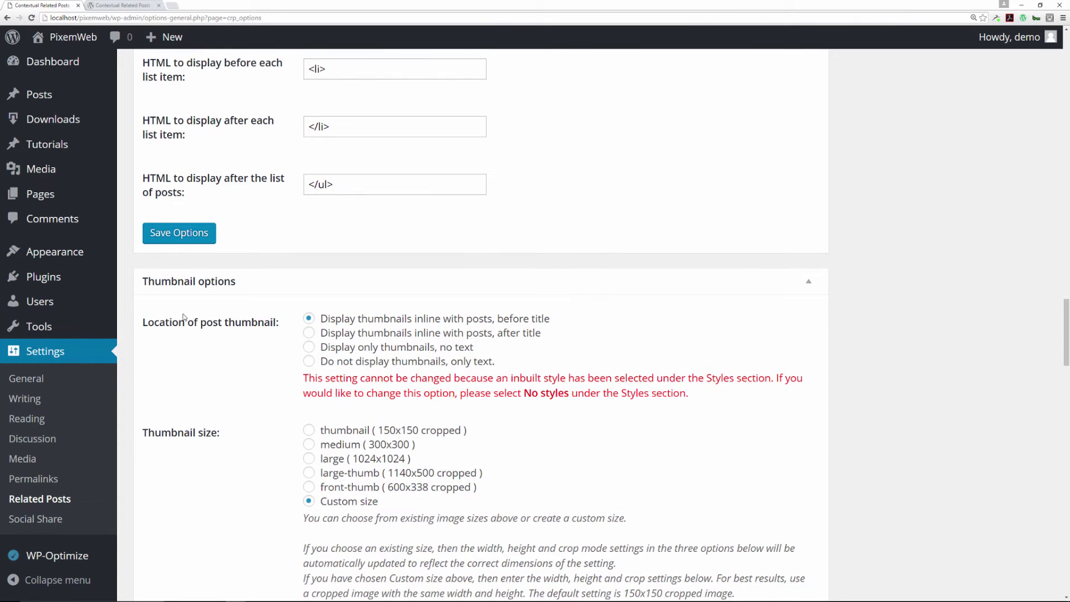
{"action": "scroll", "coordinate": [665, 306], "scroll_direction": "down", "scroll_amount": 2}
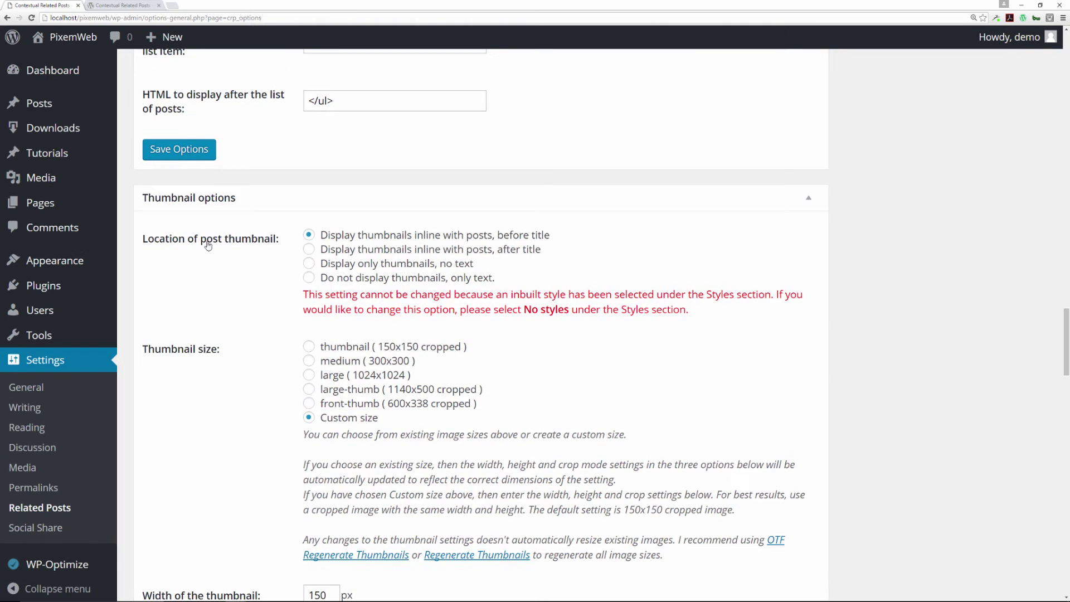
{"action": "scroll", "coordinate": [203, 273], "scroll_direction": "down", "scroll_amount": 2}
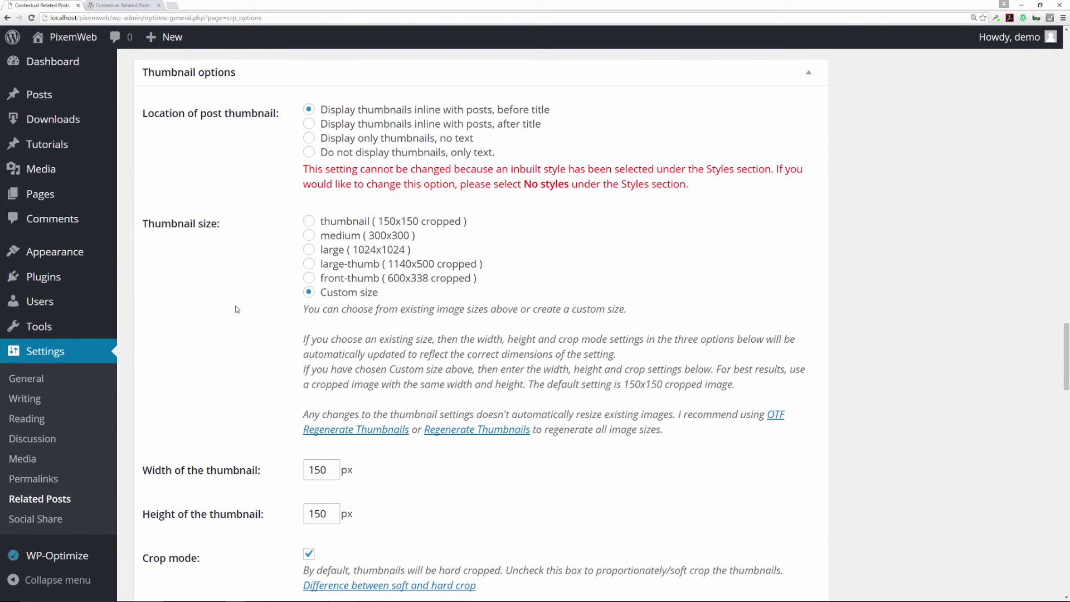
{"action": "scroll", "coordinate": [237, 309], "scroll_direction": "down", "scroll_amount": 2}
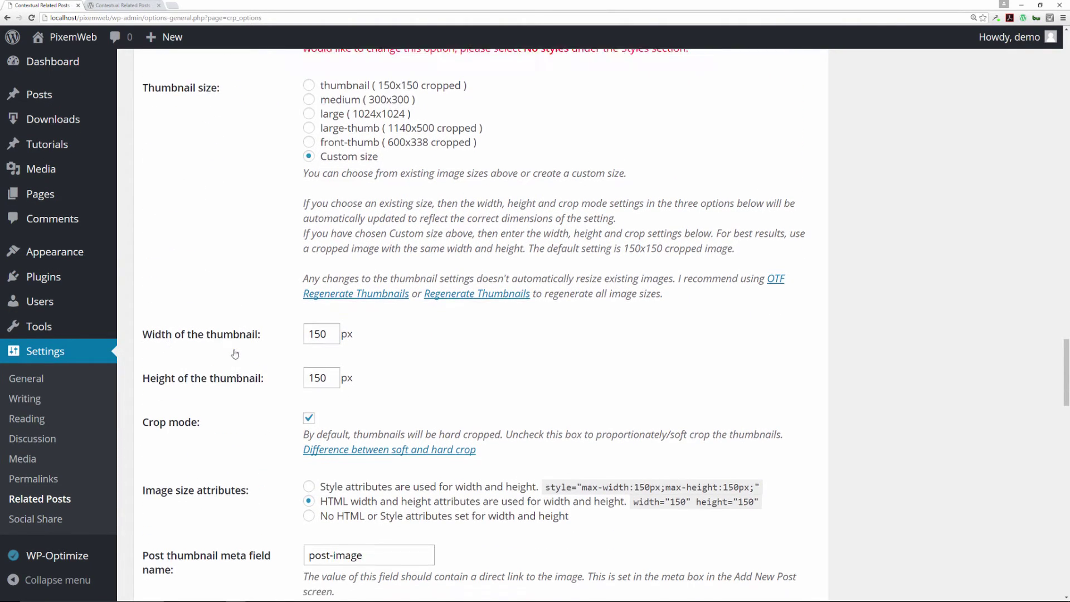
{"action": "scroll", "coordinate": [237, 354], "scroll_direction": "down", "scroll_amount": 3}
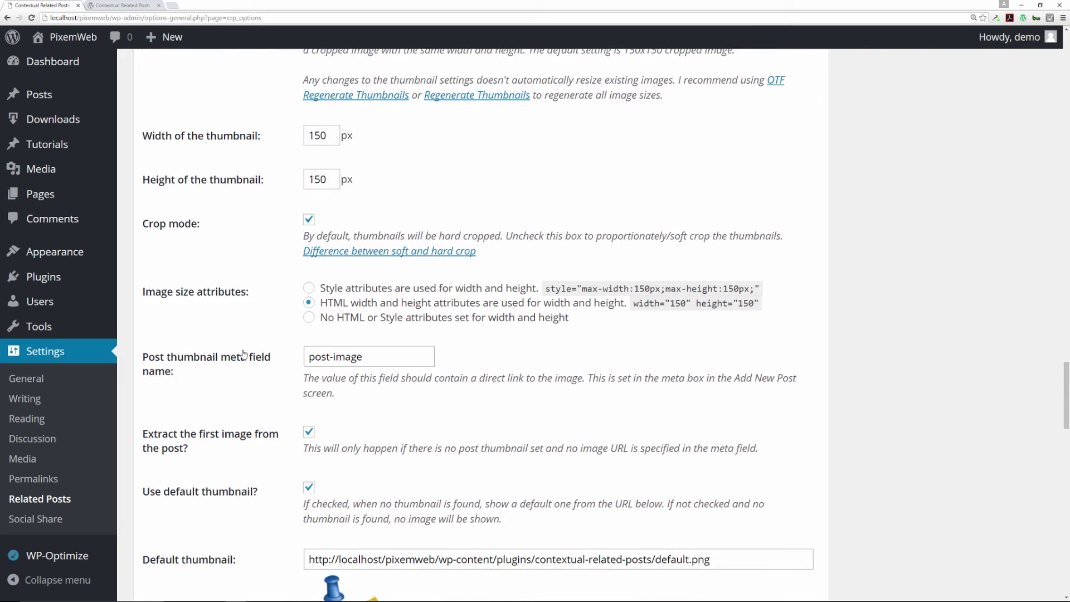
{"action": "scroll", "coordinate": [240, 354], "scroll_direction": "down", "scroll_amount": 5}
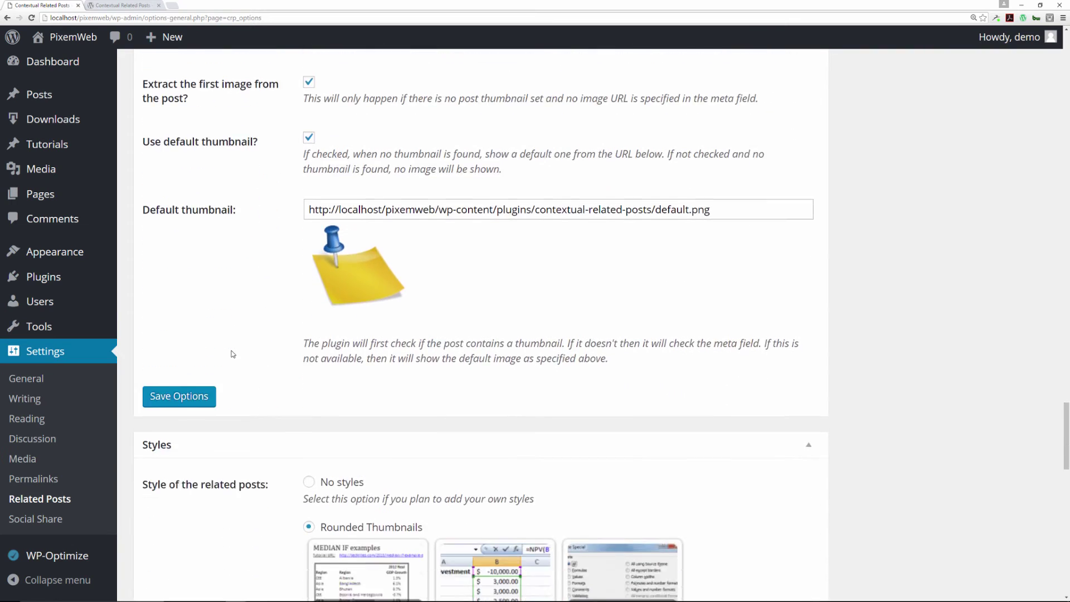
{"action": "scroll", "coordinate": [233, 354], "scroll_direction": "down", "scroll_amount": 4}
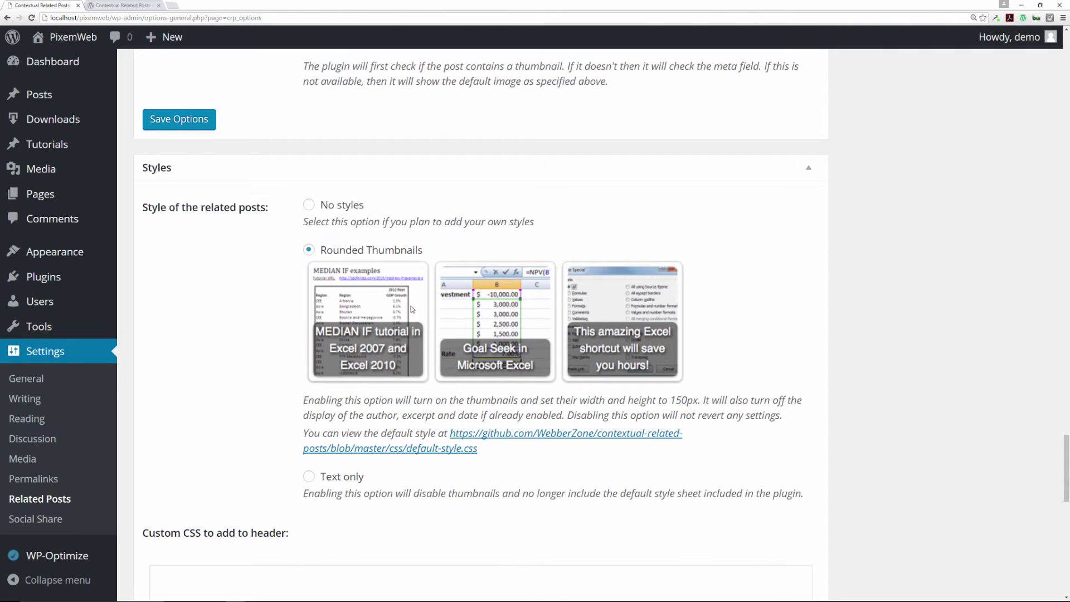
{"action": "left_click", "coordinate": [309, 205]}
{"action": "left_click", "coordinate": [309, 250]}
{"action": "scroll", "coordinate": [234, 277], "scroll_direction": "down", "scroll_amount": 5}
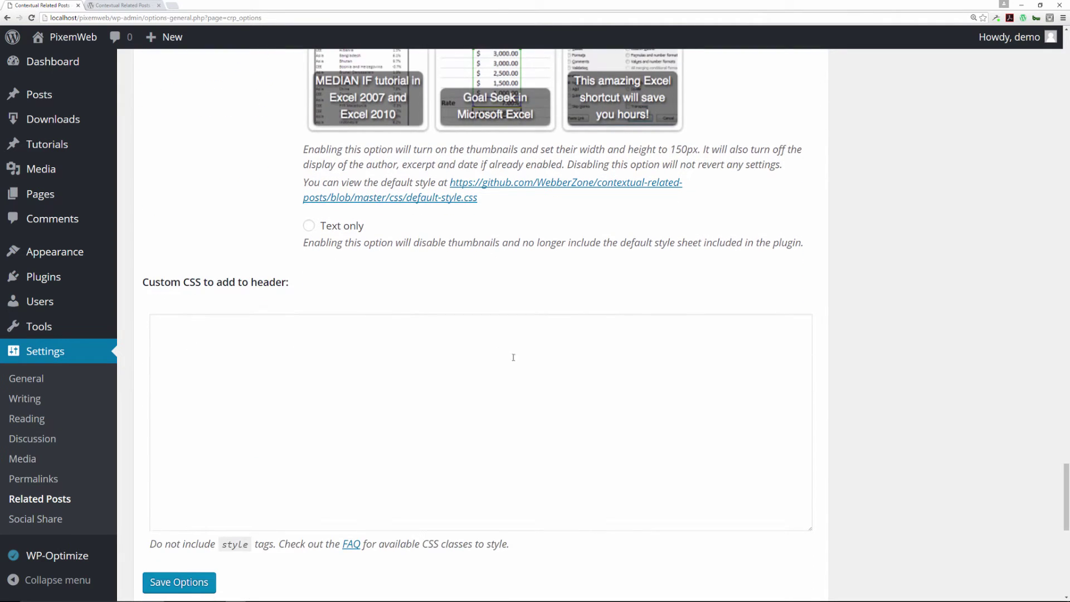
{"action": "scroll", "coordinate": [474, 361], "scroll_direction": "down", "scroll_amount": 2}
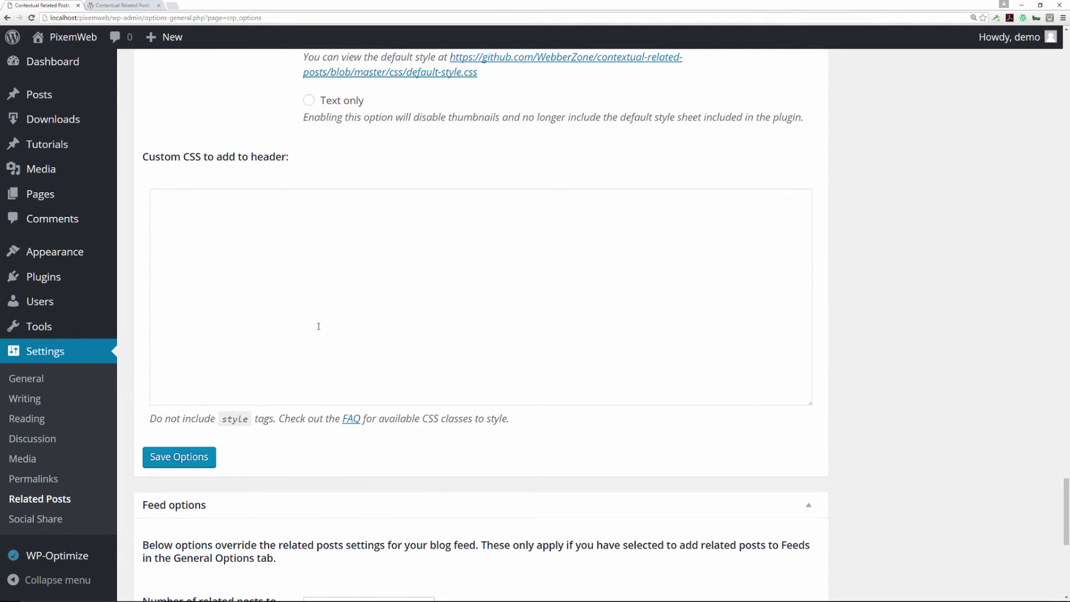
{"action": "scroll", "coordinate": [338, 344], "scroll_direction": "down", "scroll_amount": 5}
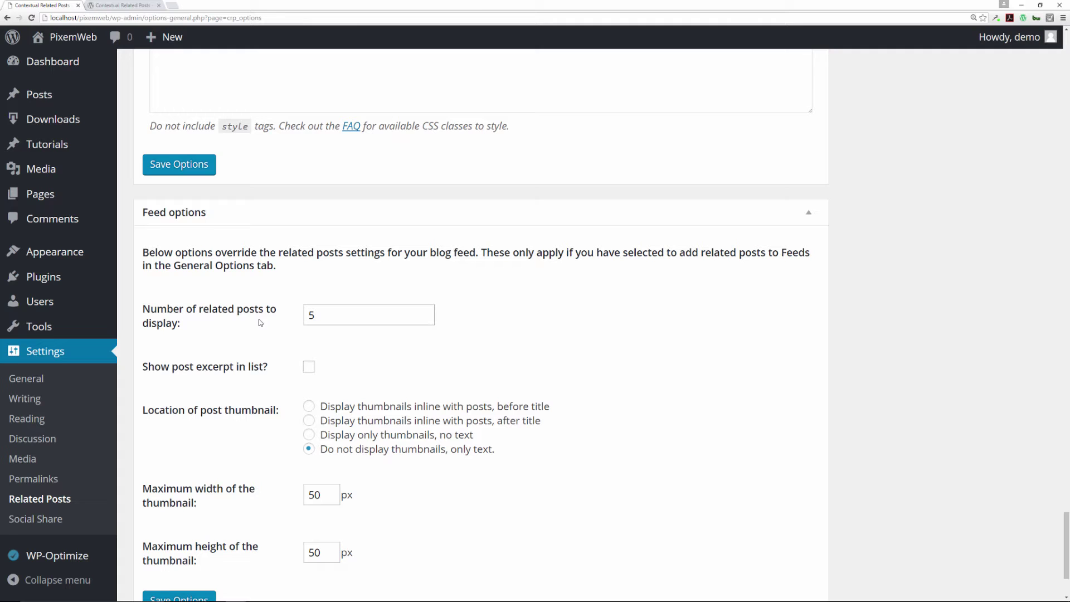
{"action": "scroll", "coordinate": [258, 323], "scroll_direction": "down", "scroll_amount": 2}
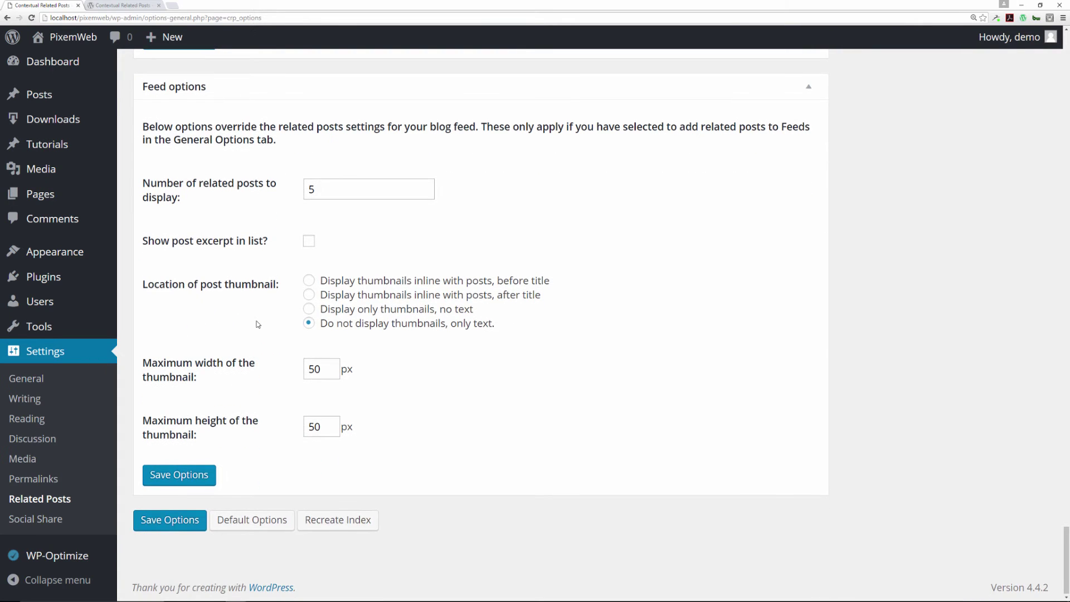
{"action": "scroll", "coordinate": [258, 324], "scroll_direction": "up", "scroll_amount": 4}
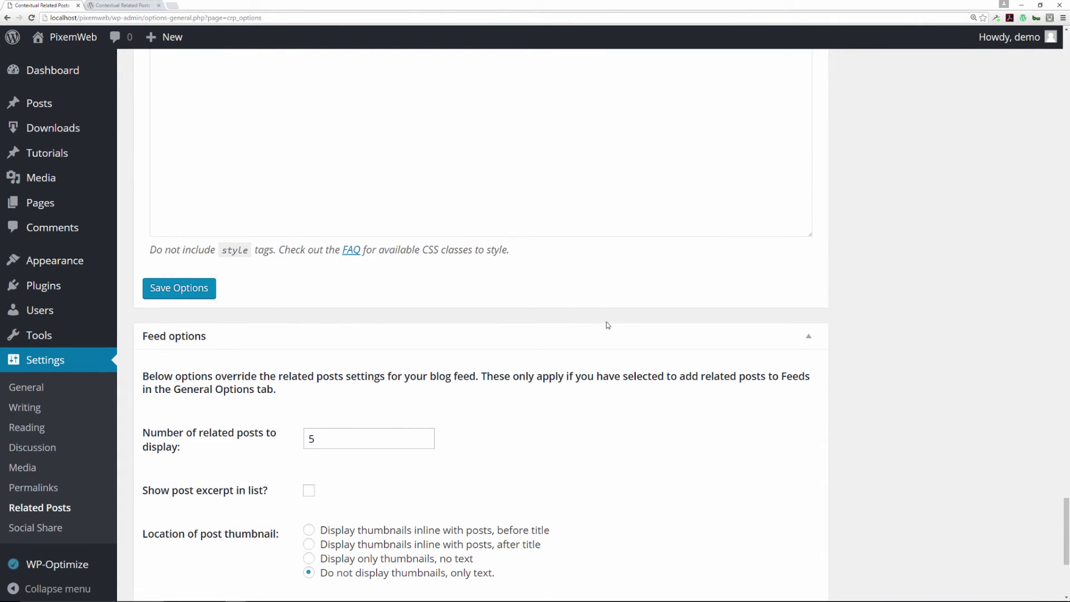
{"action": "scroll", "coordinate": [607, 325], "scroll_direction": "up", "scroll_amount": 20}
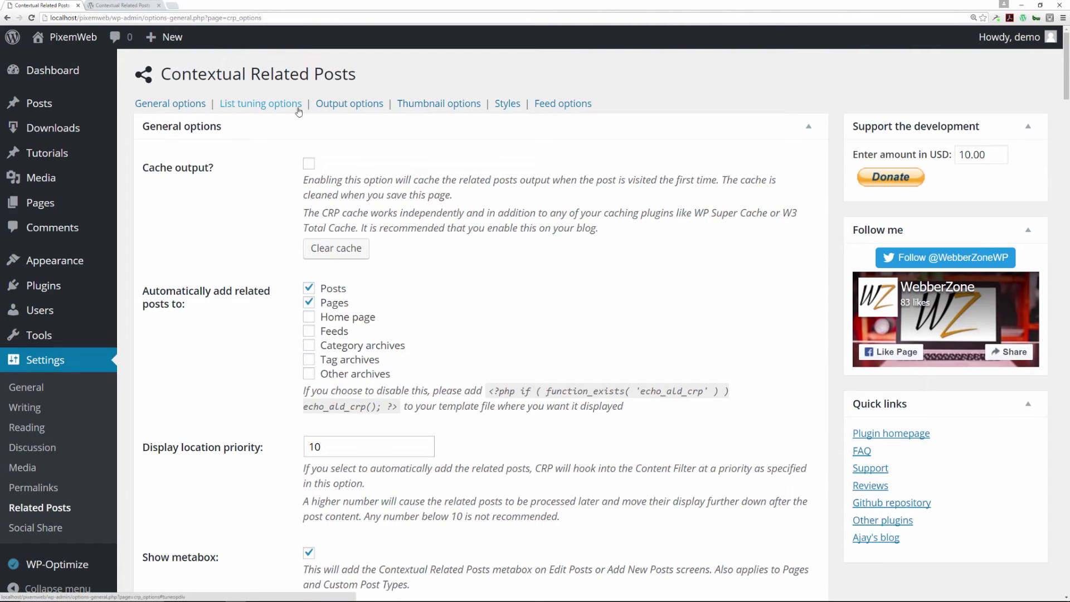
Step: Save the Related Posts options with Rounded Thumbnails, then go to the site's front end
{"action": "left_click", "coordinate": [273, 110]}
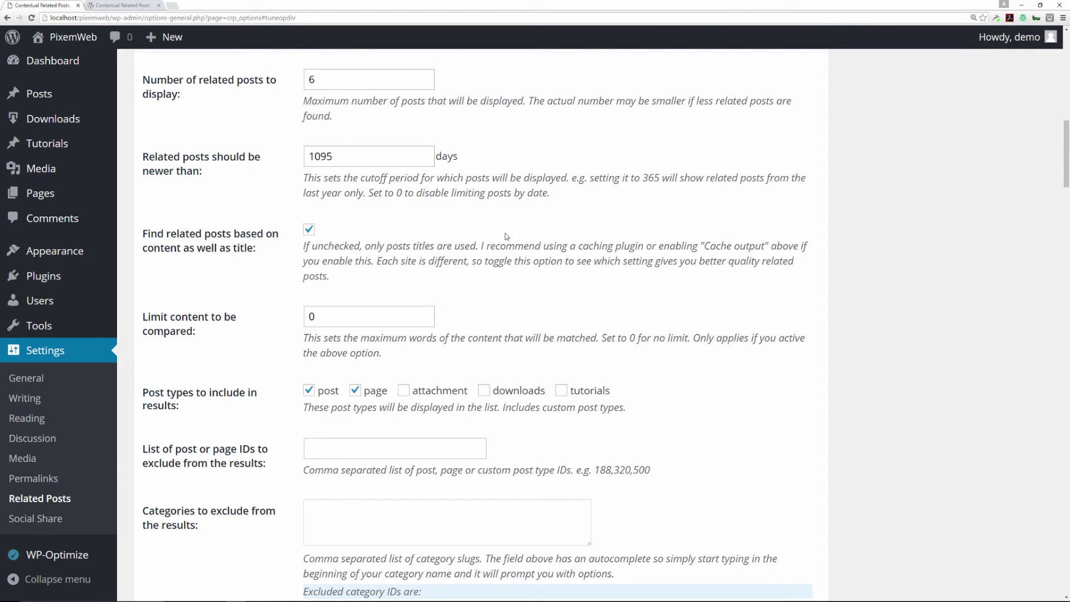
{"action": "scroll", "coordinate": [572, 234], "scroll_direction": "up", "scroll_amount": 10}
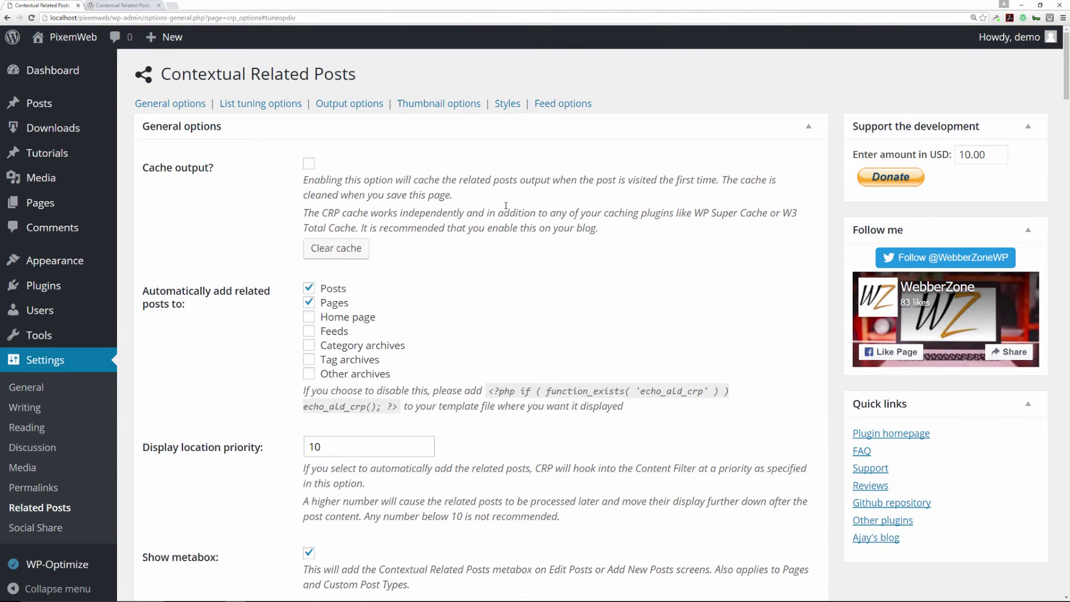
{"action": "left_click", "coordinate": [350, 104]}
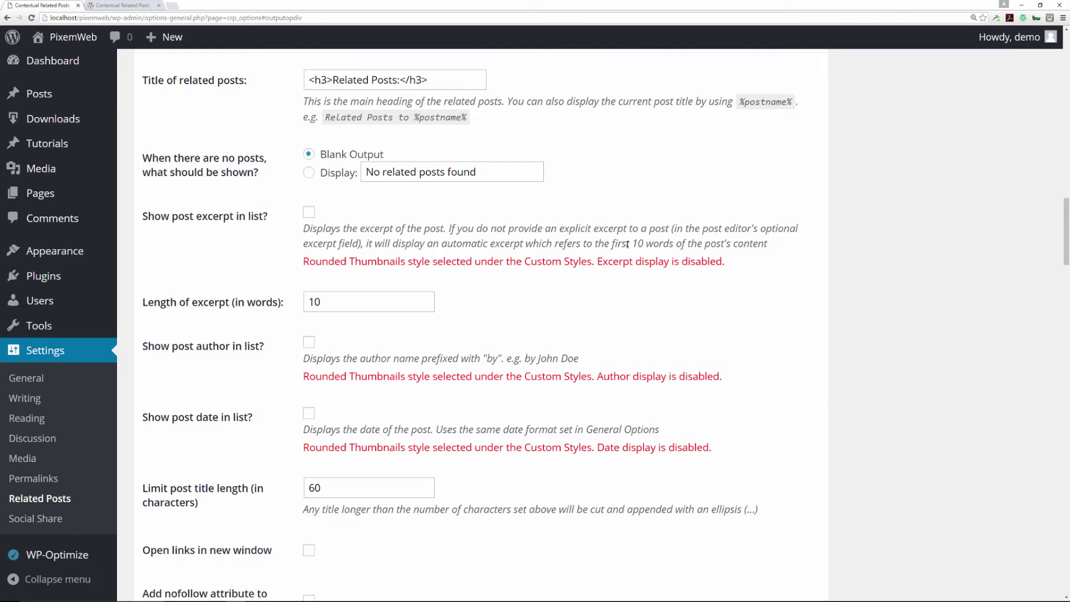
{"action": "scroll", "coordinate": [618, 250], "scroll_direction": "up", "scroll_amount": 1}
{"action": "scroll", "coordinate": [617, 250], "scroll_direction": "up", "scroll_amount": 6}
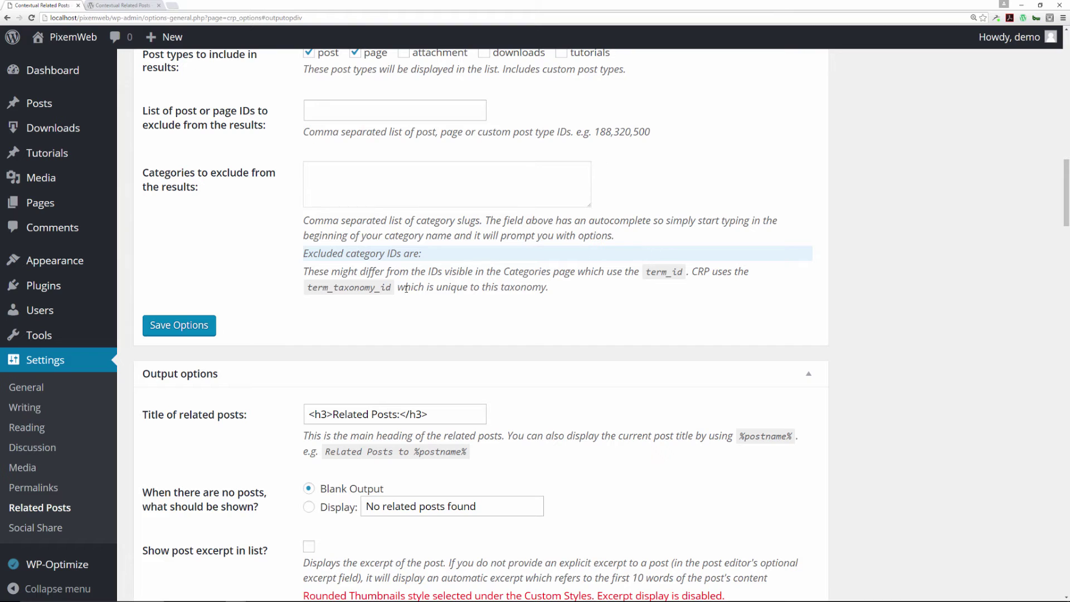
{"action": "left_click", "coordinate": [199, 325]}
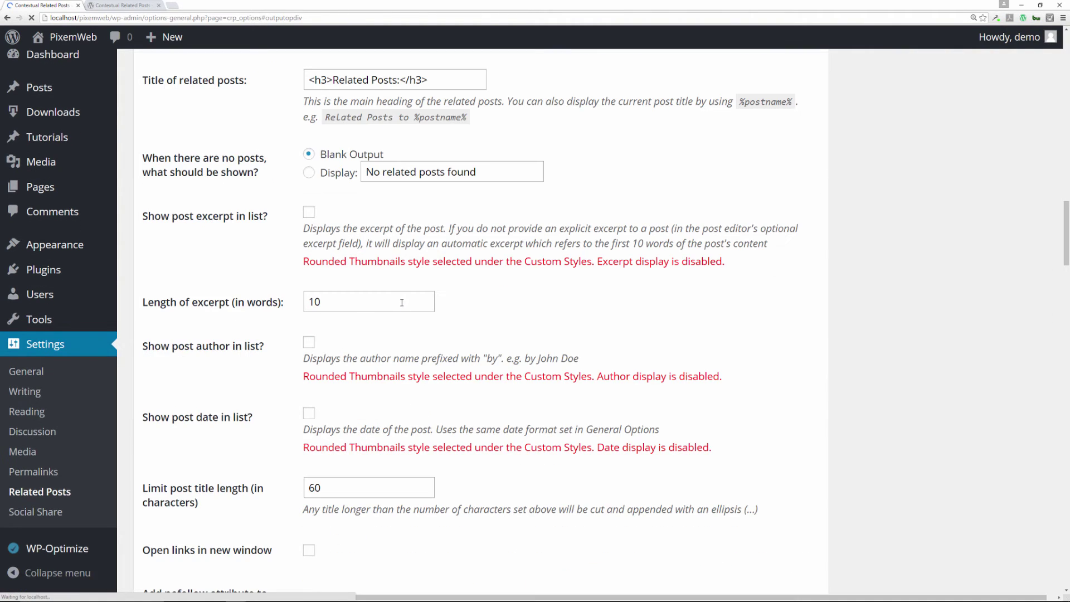
{"action": "mouse_move", "coordinate": [61, 37]}
{"action": "left_click", "coordinate": [61, 63]}
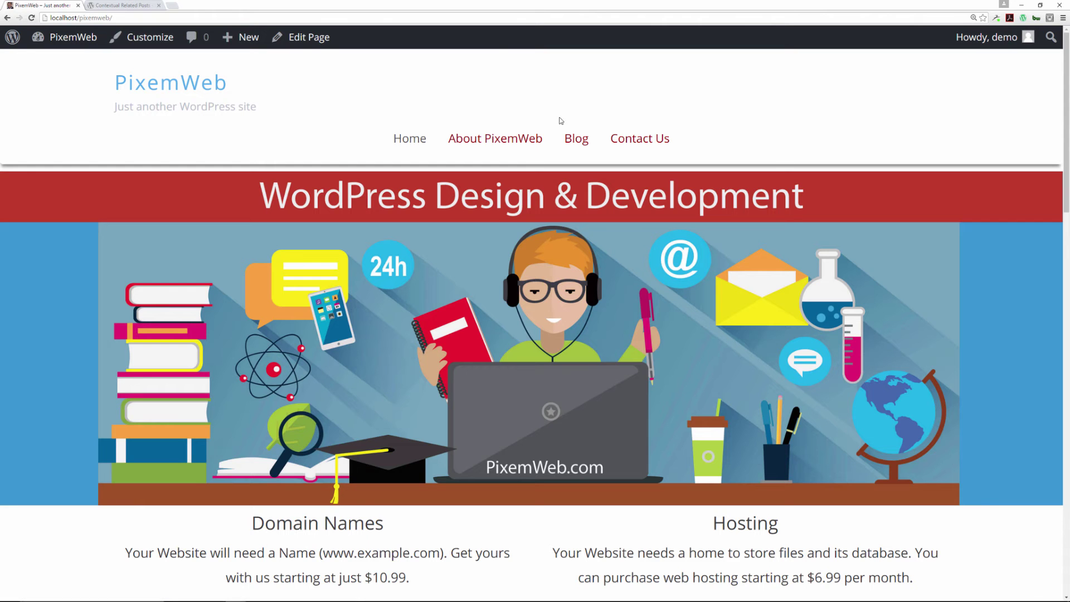
Step: From the Blog, open 'How to Speed Up your WordPress Website' and scroll to its Related Posts grid
{"action": "left_click", "coordinate": [576, 139]}
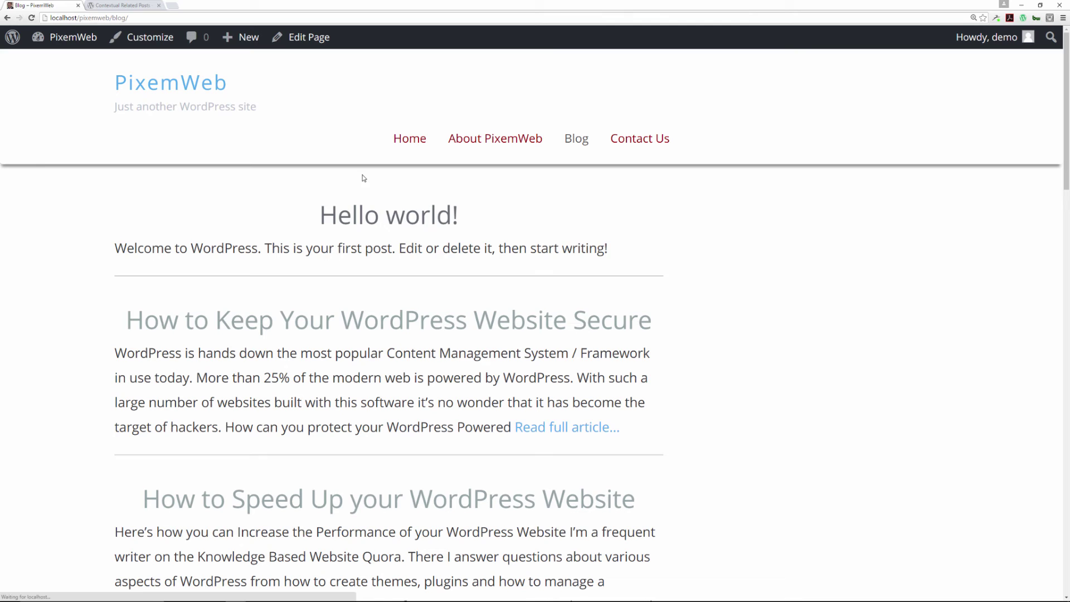
{"action": "scroll", "coordinate": [351, 249], "scroll_direction": "down", "scroll_amount": 4}
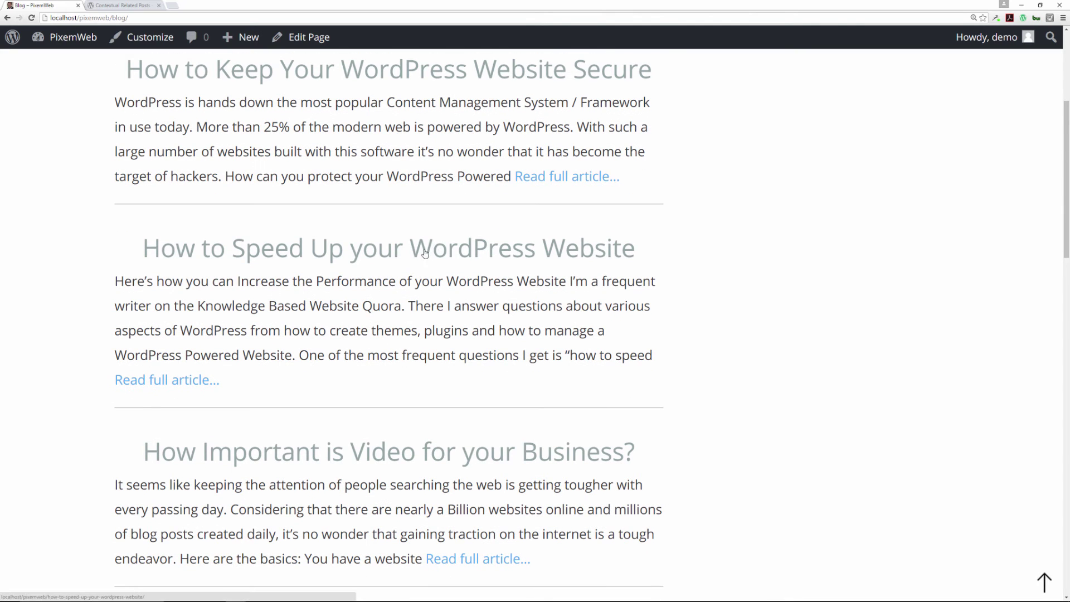
{"action": "left_click", "coordinate": [367, 256]}
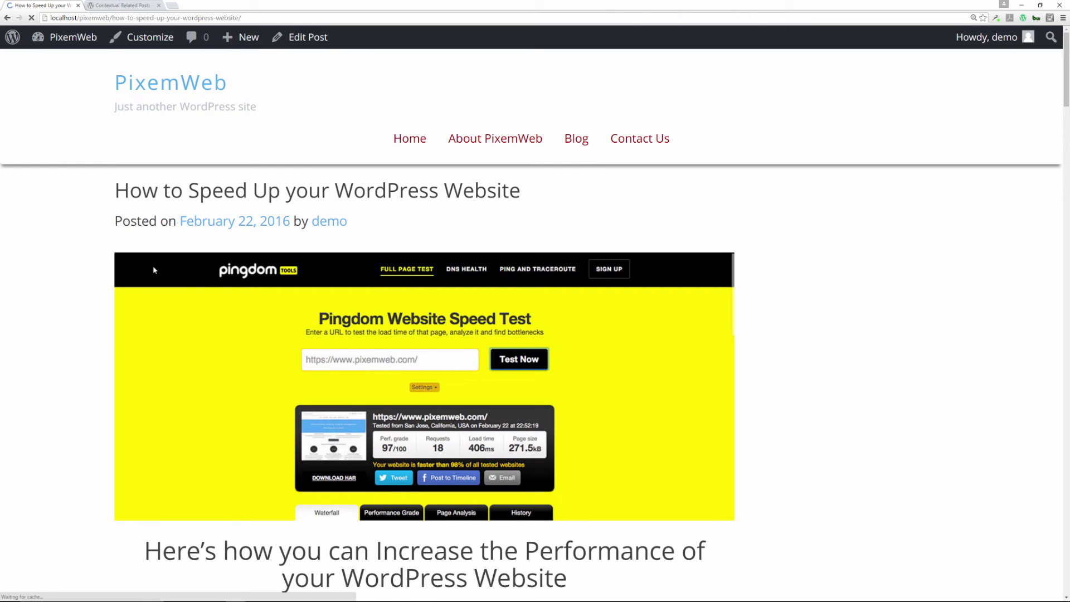
{"action": "scroll", "coordinate": [90, 262], "scroll_direction": "down", "scroll_amount": 3}
{"action": "scroll", "coordinate": [91, 261], "scroll_direction": "down", "scroll_amount": 18}
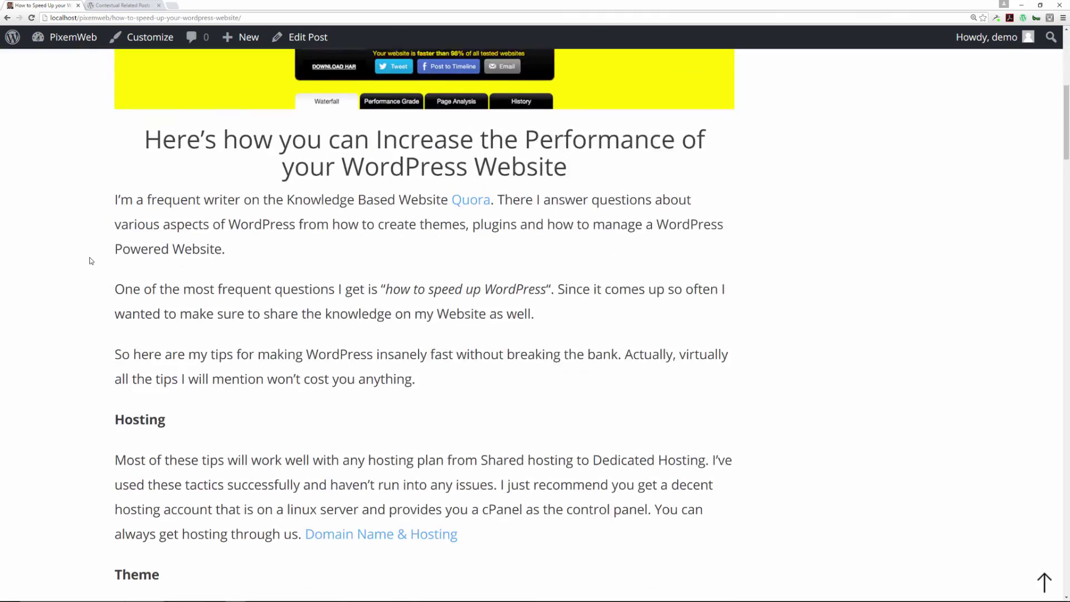
{"action": "scroll", "coordinate": [89, 259], "scroll_direction": "down", "scroll_amount": 12}
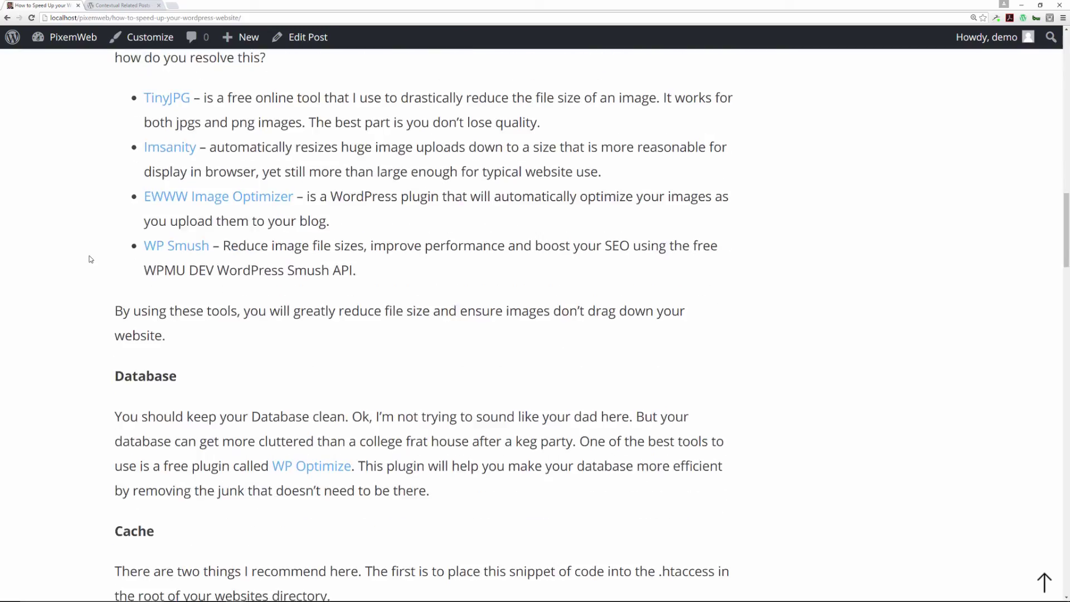
{"action": "scroll", "coordinate": [89, 251], "scroll_direction": "down", "scroll_amount": 16}
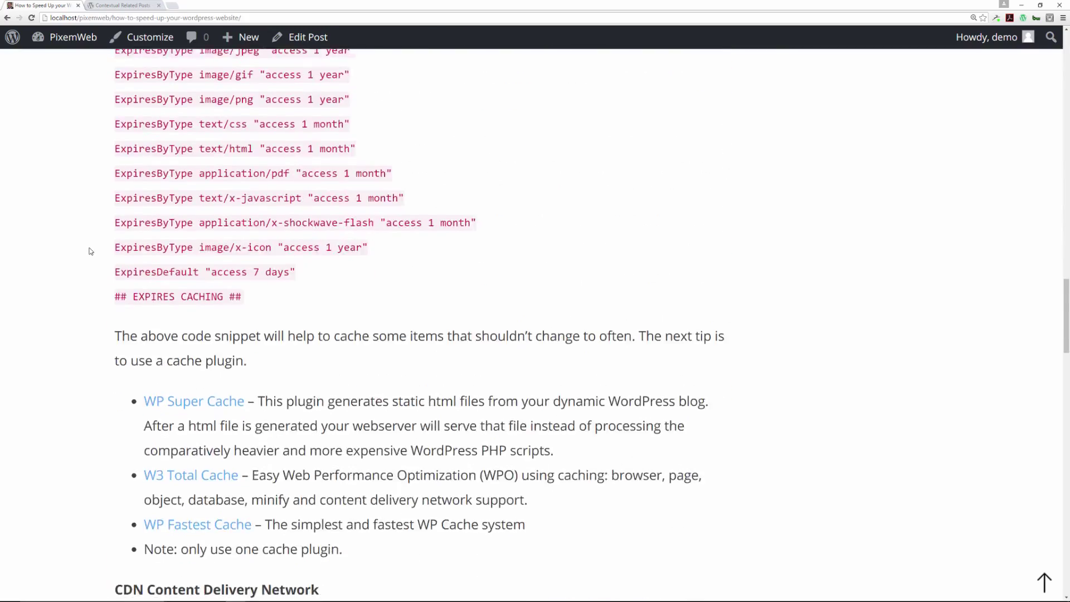
{"action": "scroll", "coordinate": [89, 251], "scroll_direction": "down", "scroll_amount": 11}
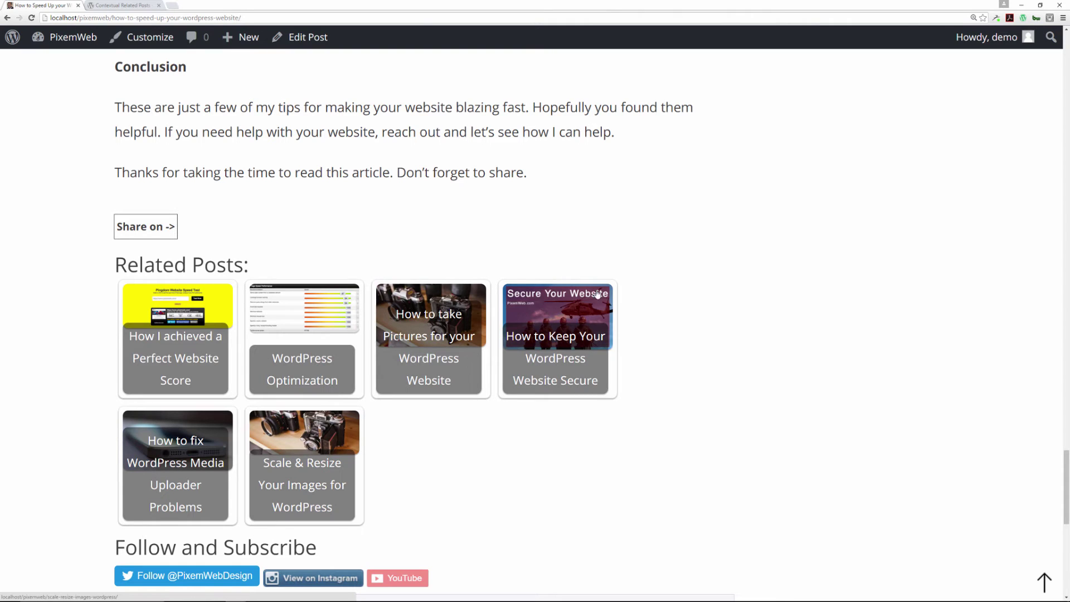
{"action": "left_click", "coordinate": [972, 18]}
{"action": "left_click", "coordinate": [973, 18]}
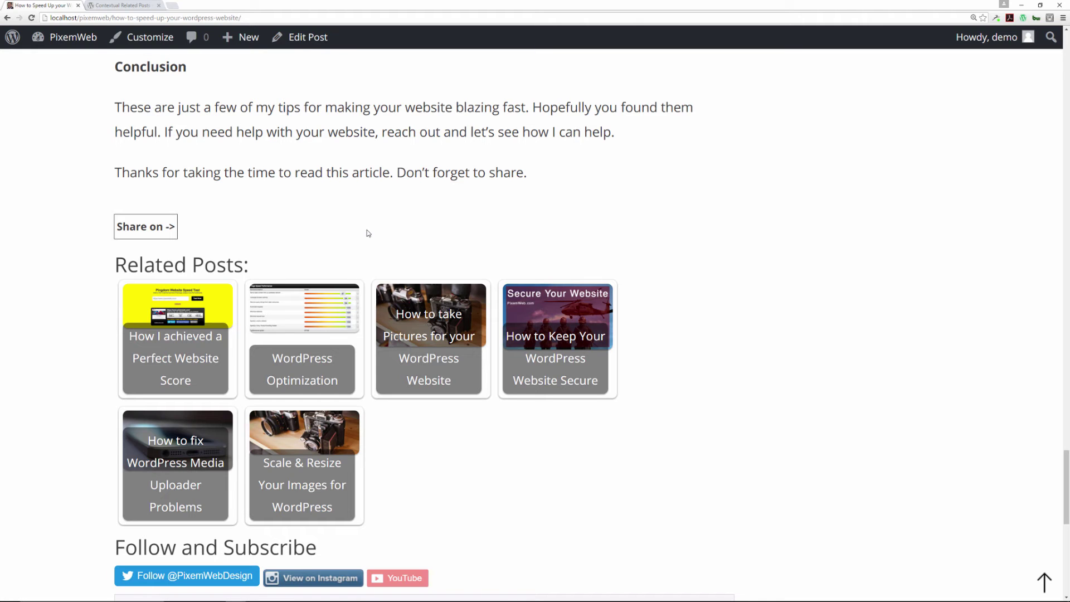
{"action": "scroll", "coordinate": [368, 233], "scroll_direction": "up", "scroll_amount": 2}
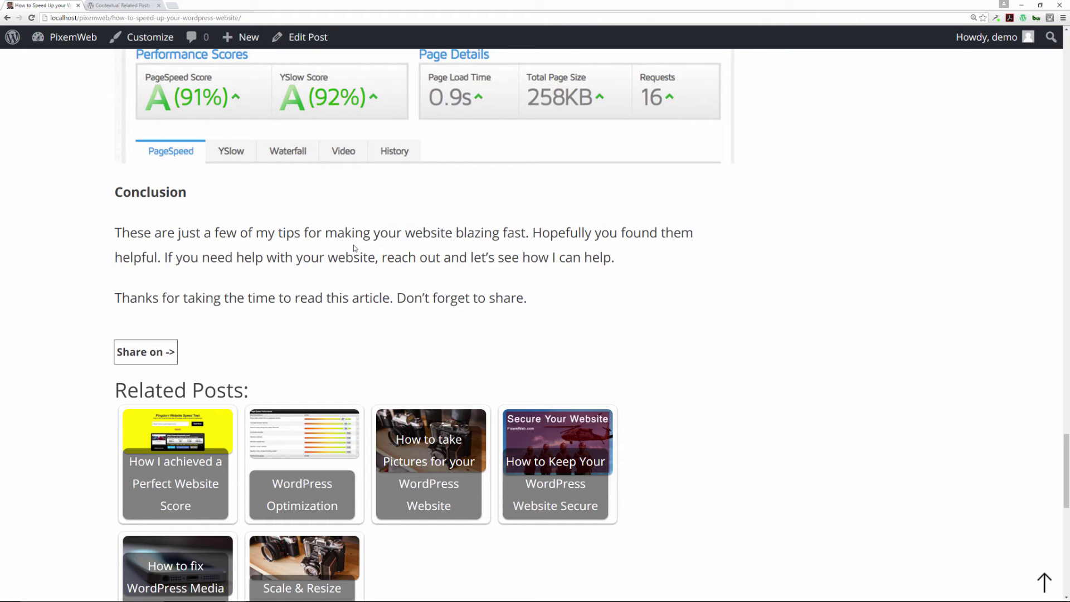
Step: Open the related post 'How to take Pictures for your WordPress Website' and scroll through it and back up
{"action": "left_click", "coordinate": [439, 464]}
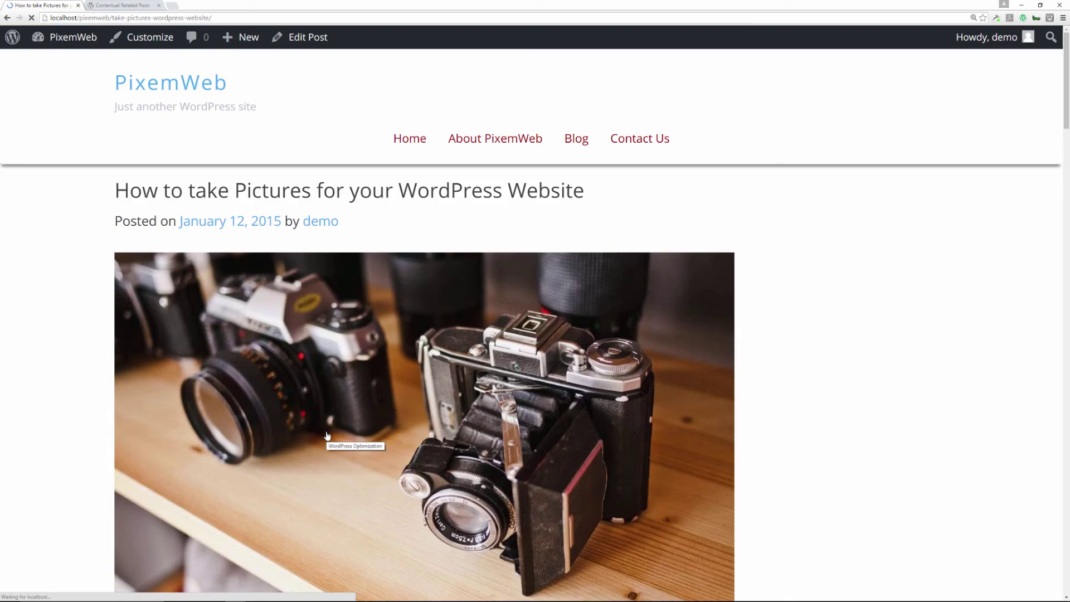
{"action": "scroll", "coordinate": [318, 421], "scroll_direction": "down", "scroll_amount": 20}
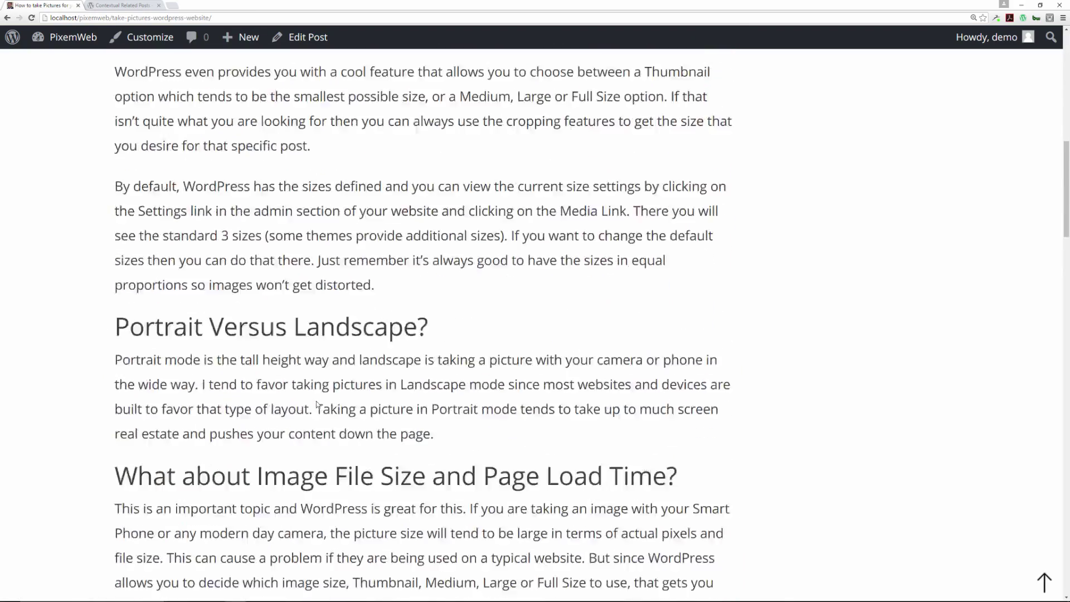
{"action": "scroll", "coordinate": [316, 396], "scroll_direction": "down", "scroll_amount": 18}
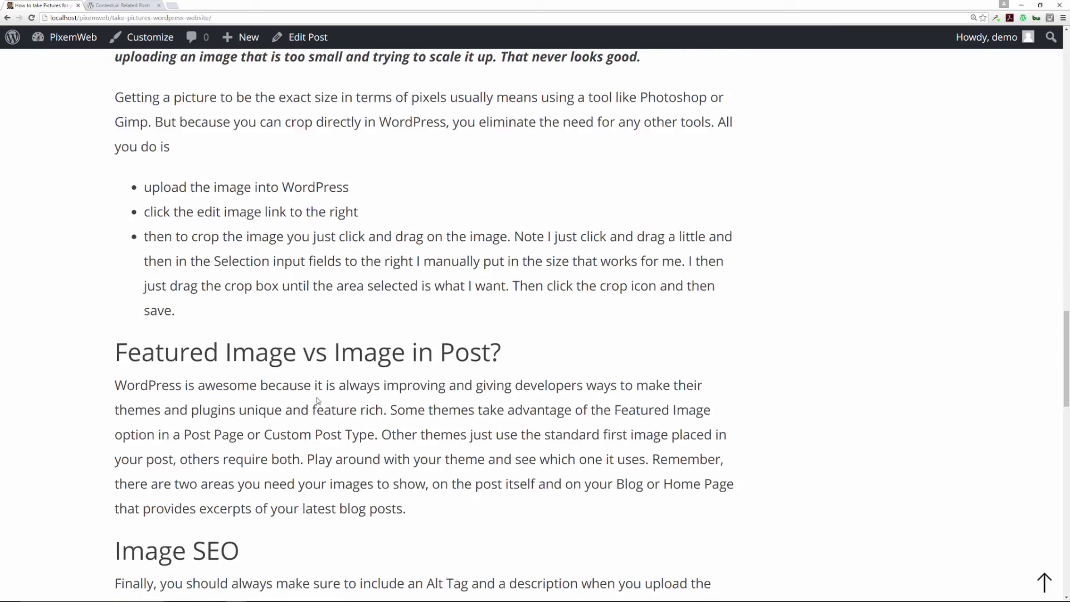
{"action": "scroll", "coordinate": [317, 396], "scroll_direction": "down", "scroll_amount": 5}
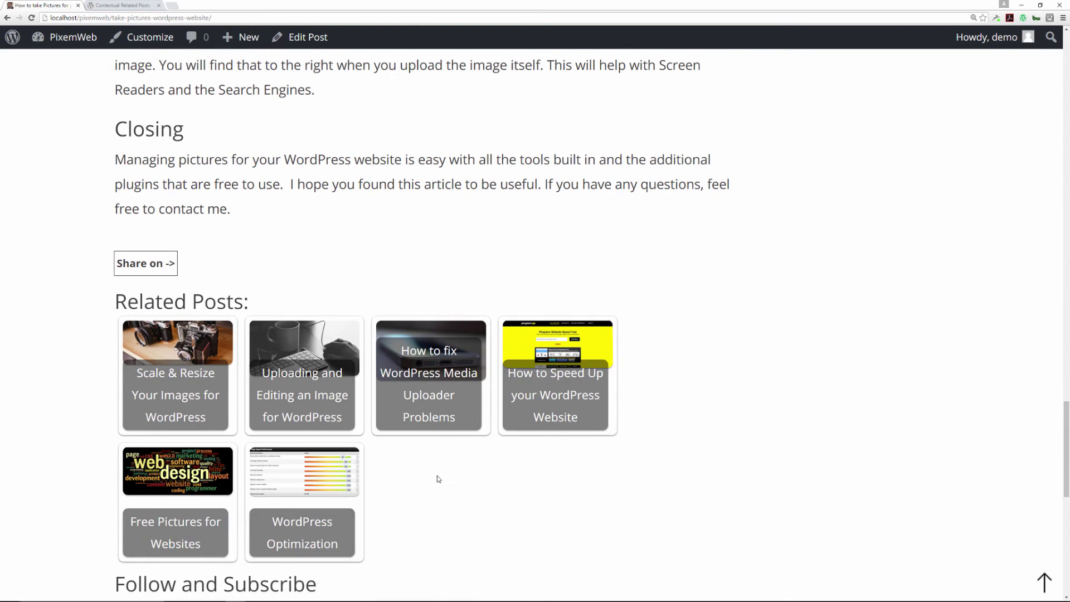
{"action": "scroll", "coordinate": [437, 478], "scroll_direction": "up", "scroll_amount": 1}
{"action": "scroll", "coordinate": [437, 476], "scroll_direction": "up", "scroll_amount": 10}
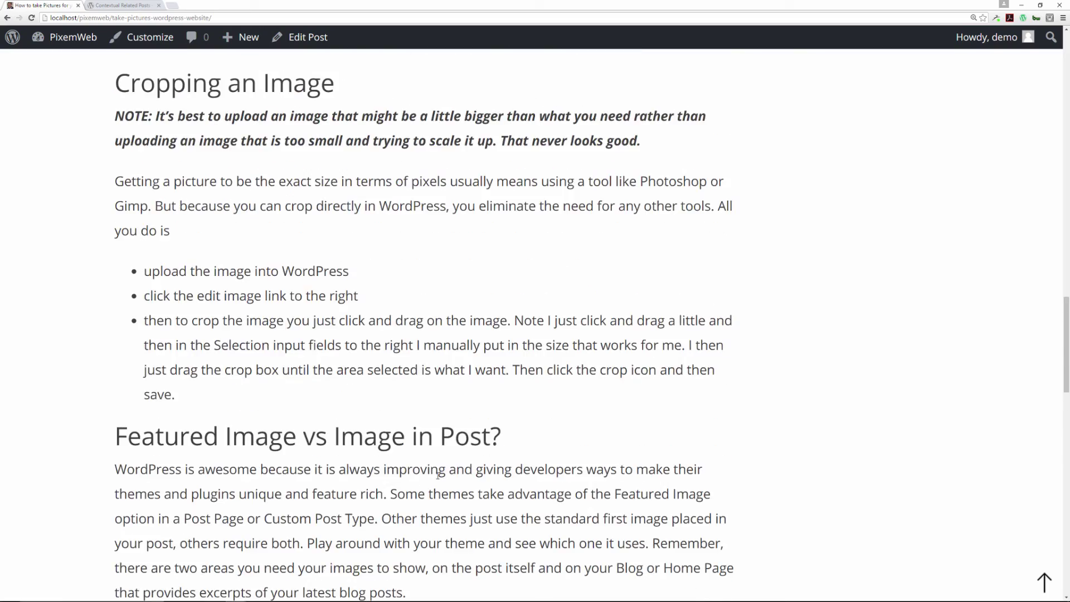
{"action": "scroll", "coordinate": [438, 476], "scroll_direction": "up", "scroll_amount": 13}
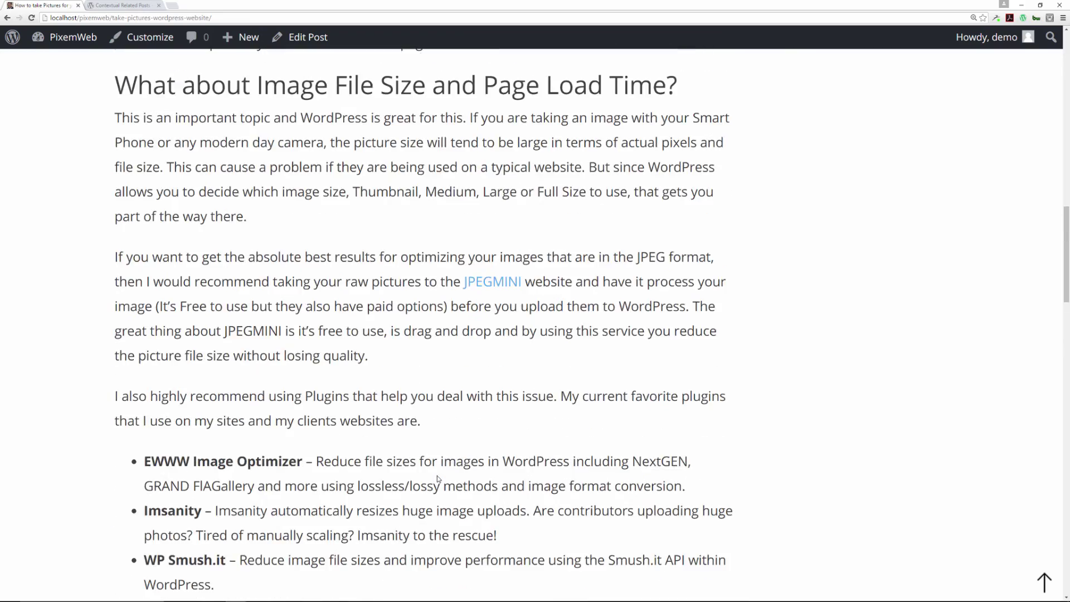
{"action": "scroll", "coordinate": [438, 478], "scroll_direction": "up", "scroll_amount": 9}
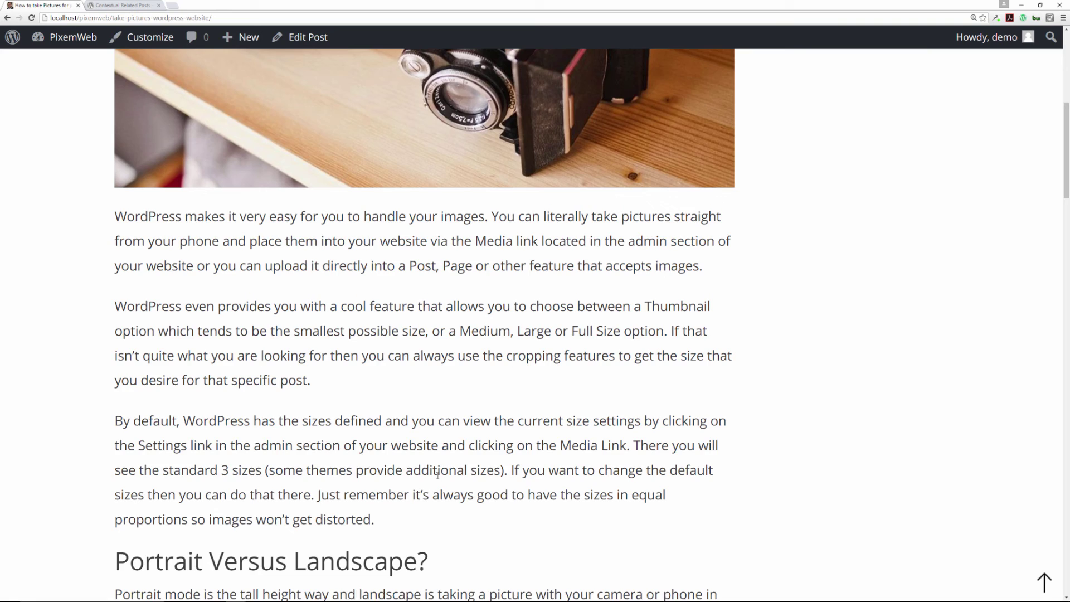
{"action": "scroll", "coordinate": [438, 475], "scroll_direction": "up", "scroll_amount": 4}
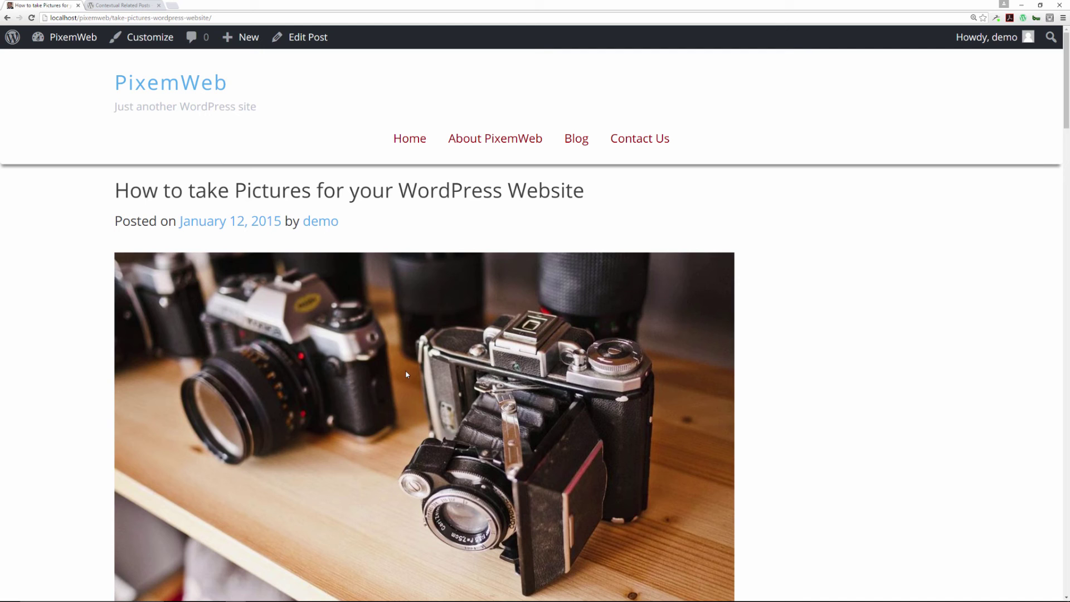
Step: Return to the Contextual Related Posts directory page and clear the selected banner title
{"action": "left_click", "coordinate": [114, 5]}
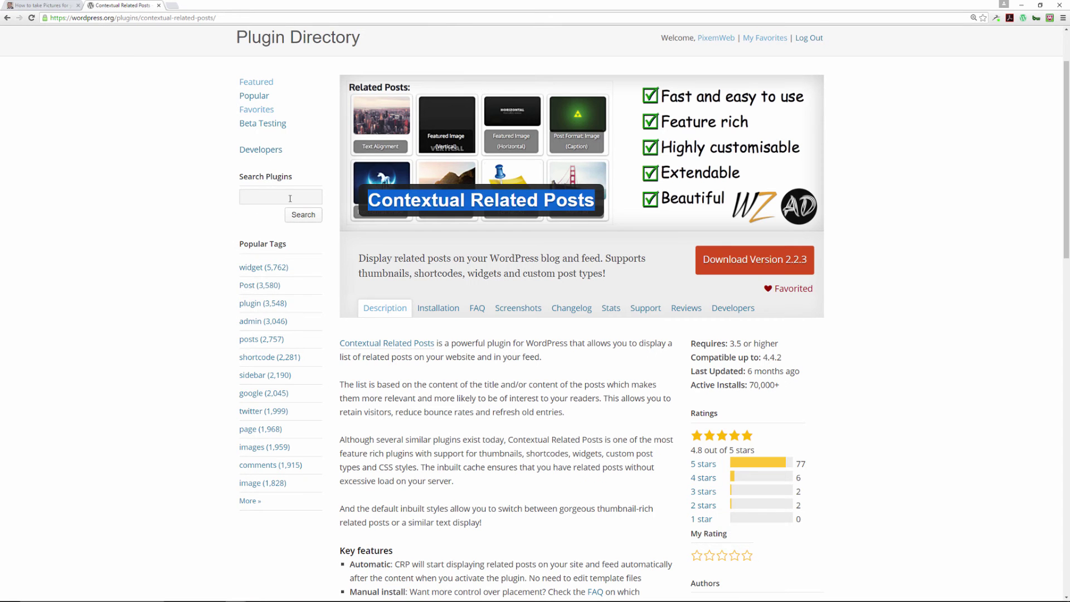
{"action": "left_click", "coordinate": [458, 258]}
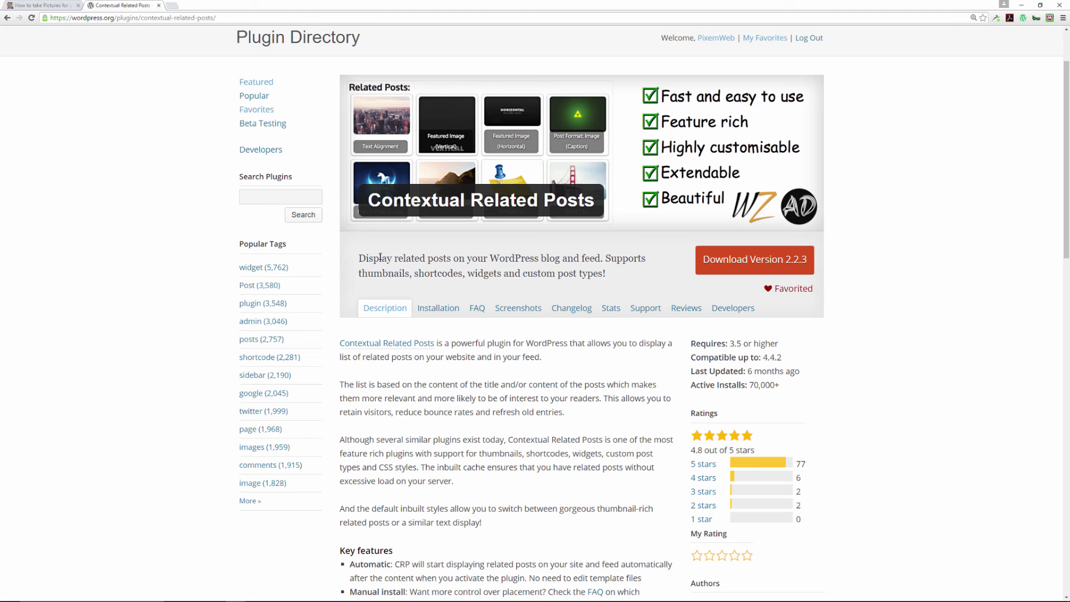
{"action": "scroll", "coordinate": [380, 257], "scroll_direction": "up", "scroll_amount": 2}
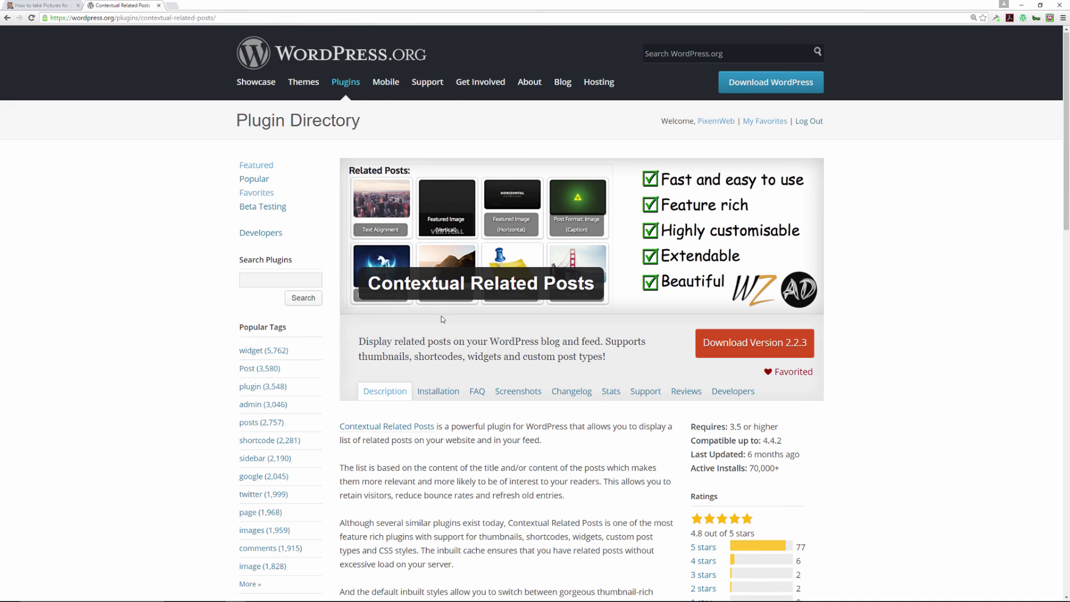
{"action": "scroll", "coordinate": [490, 395], "scroll_direction": "down", "scroll_amount": 4}
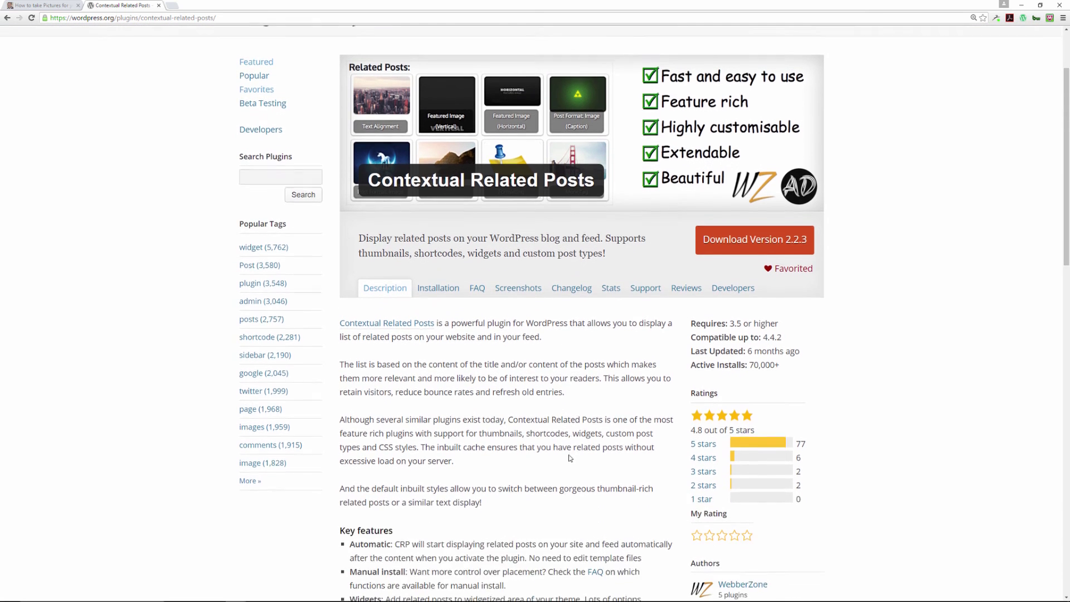
{"action": "scroll", "coordinate": [549, 446], "scroll_direction": "down", "scroll_amount": 4}
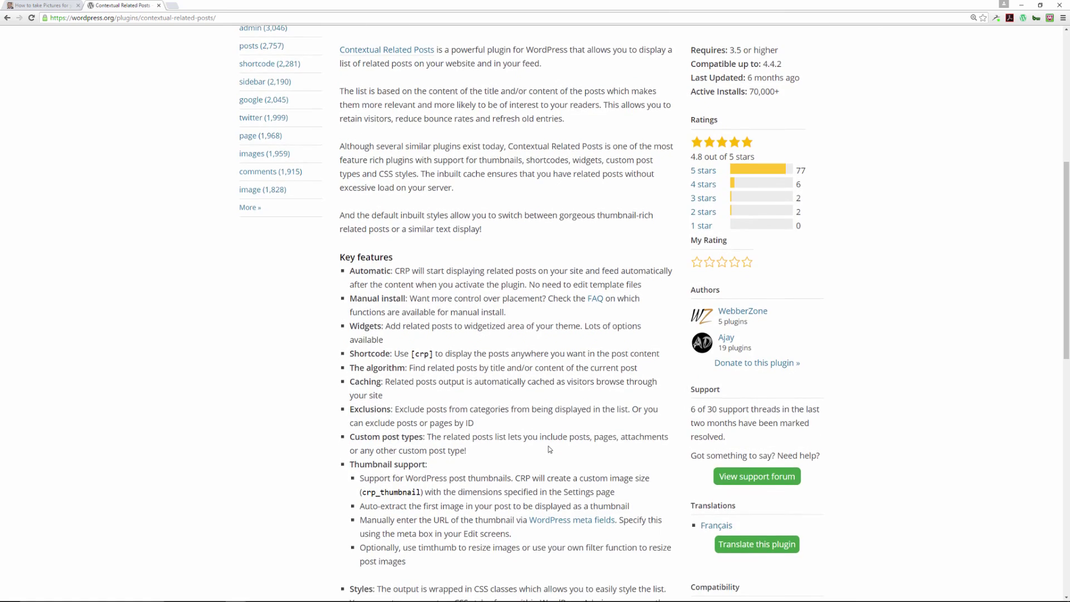
{"action": "scroll", "coordinate": [549, 452], "scroll_direction": "up", "scroll_amount": 8}
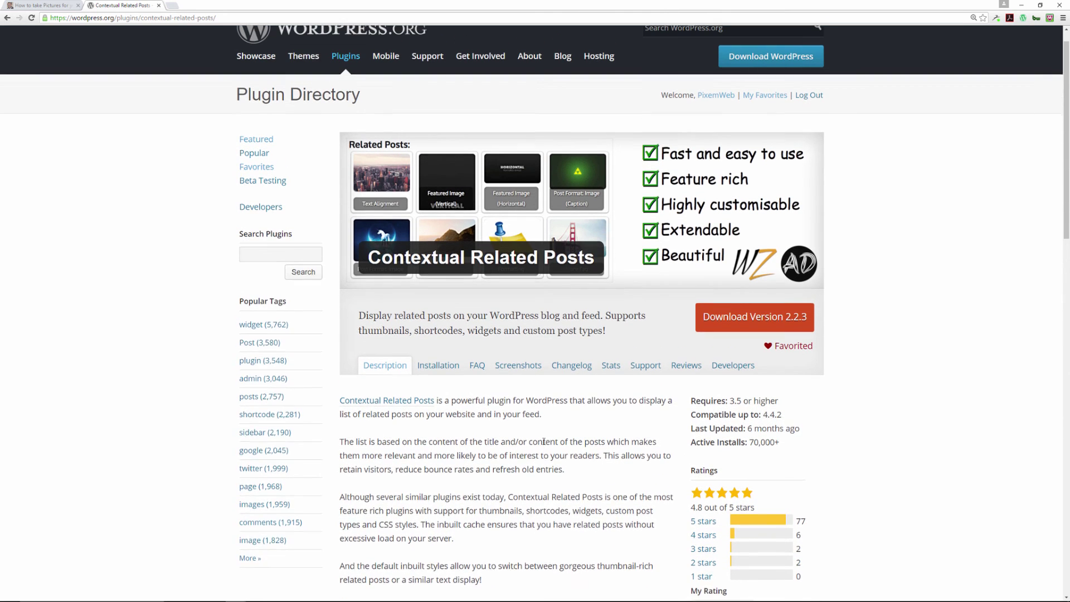